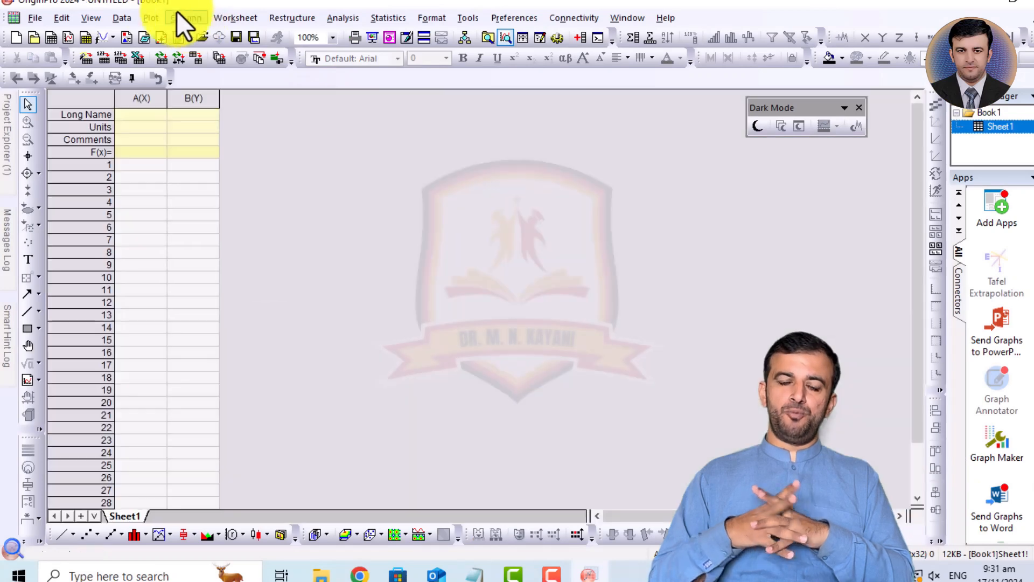
# - Import the ASCII file XRD data.dat from the Desktop into the worksheet using the Import Wizard
pyautogui.click(118, 18)
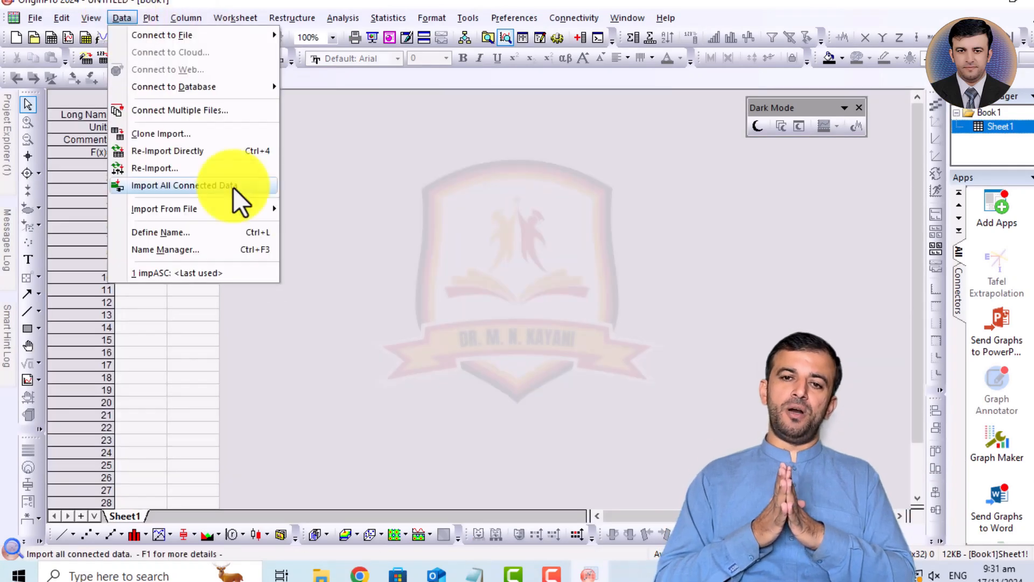
pyautogui.moveTo(244, 209)
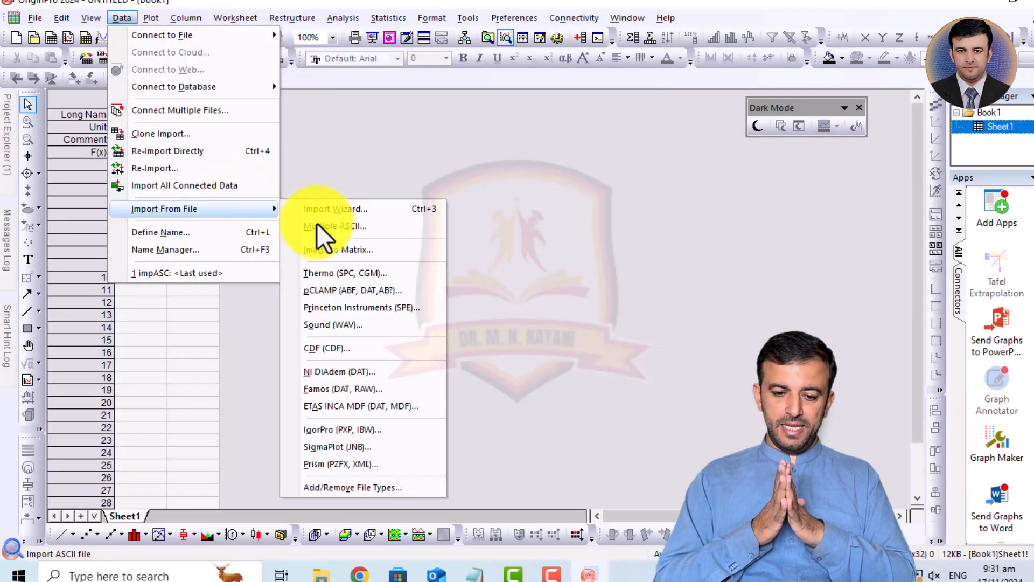
pyautogui.click(379, 211)
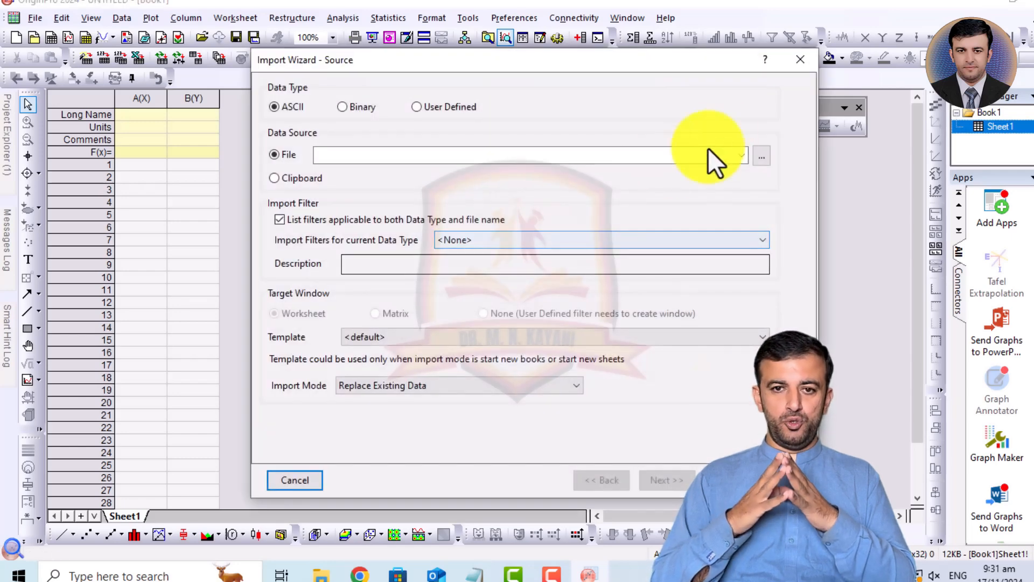
pyautogui.click(763, 159)
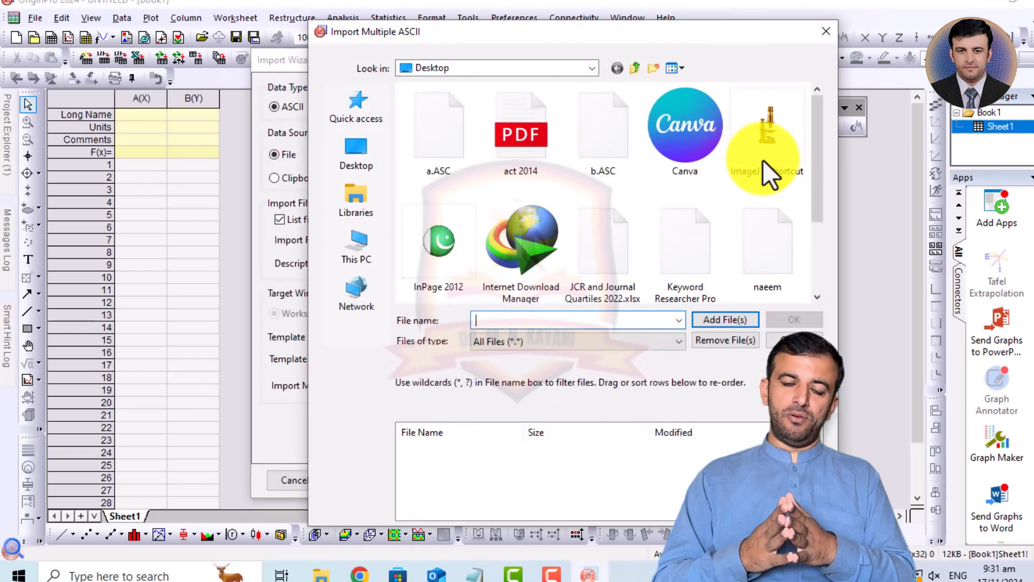
pyautogui.click(590, 158)
pyautogui.press('x')
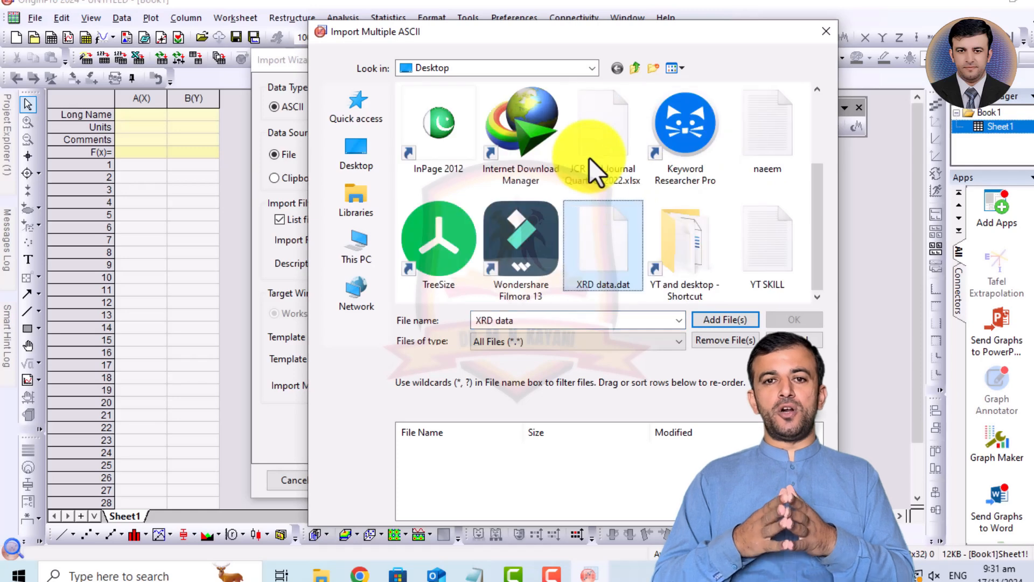
pyautogui.press('Return')
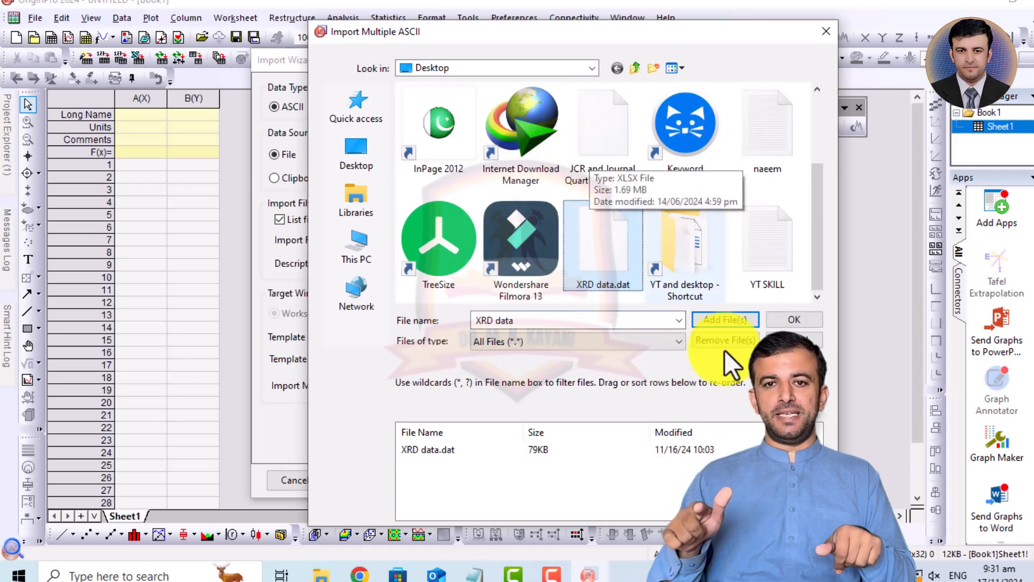
pyautogui.click(799, 322)
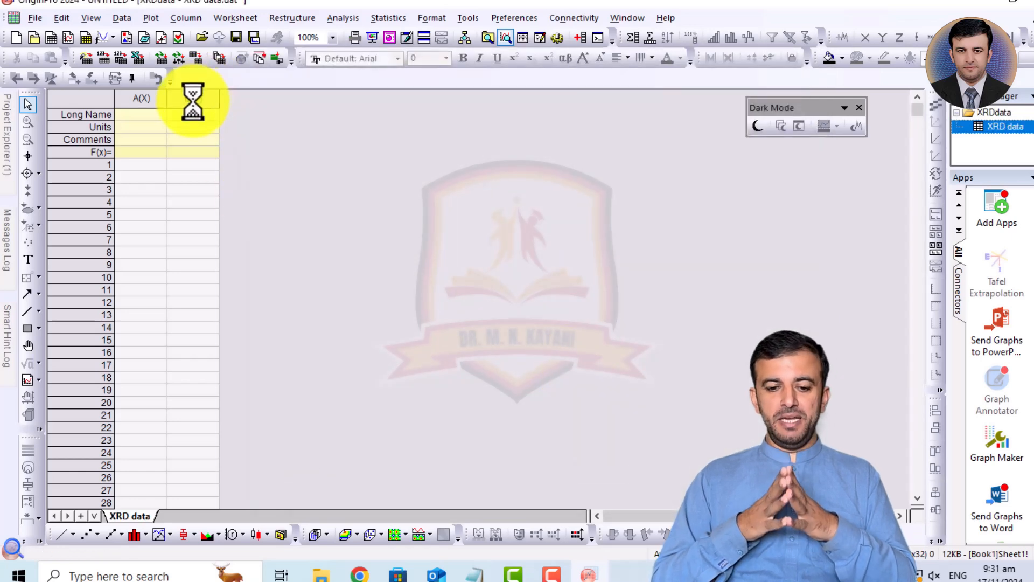
# - Plot worksheet columns A(X) and B(Y) as a line graph
pyautogui.click(164, 99)
pyautogui.moveTo(165, 100); pyautogui.dragTo(137, 98)
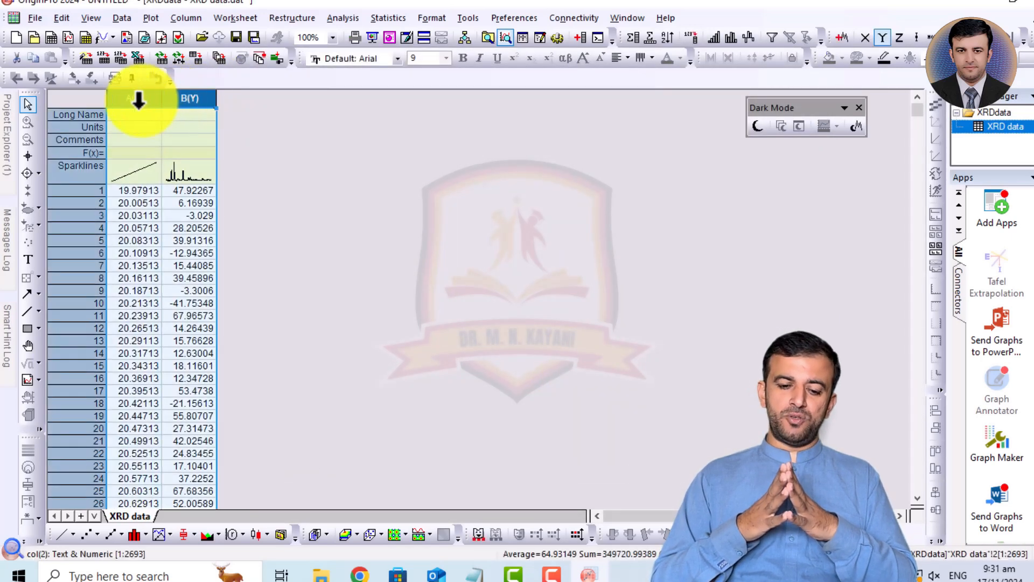
pyautogui.click(59, 534)
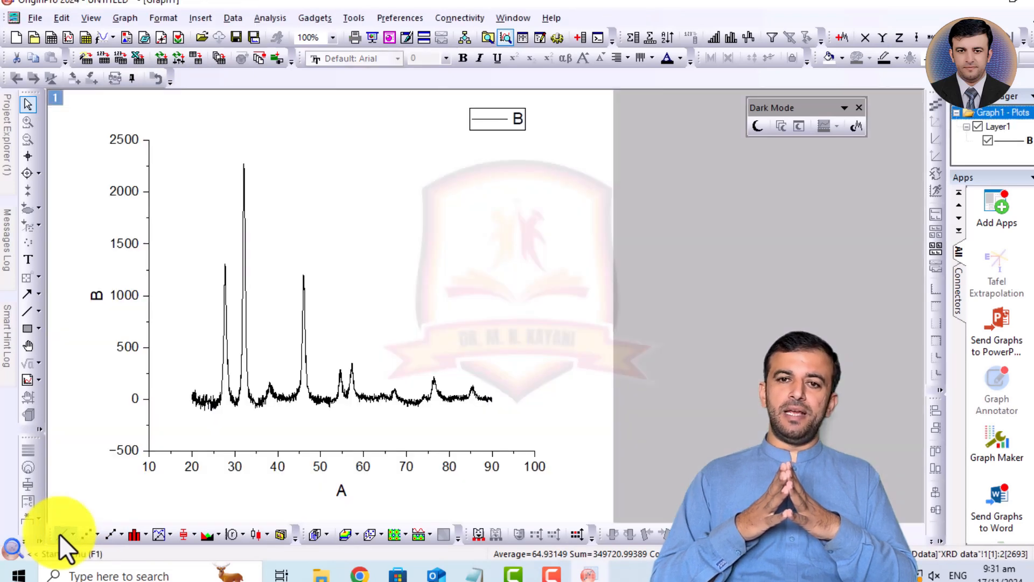
# - Rescale the graph to the first peak and set the Data Selector markers around it, at about 26.5 and 29 on the A axis
pyautogui.click(27, 123)
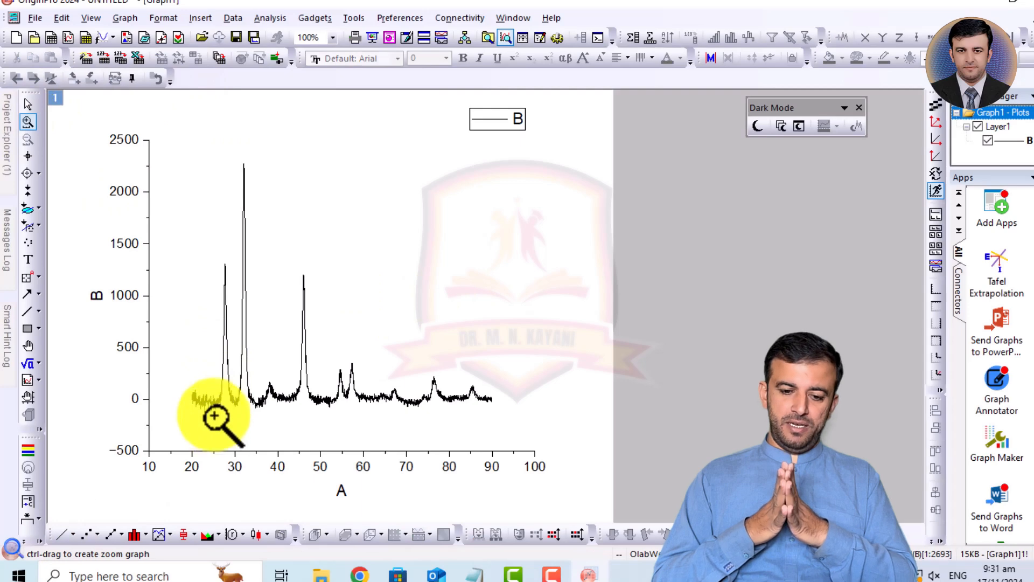
pyautogui.moveTo(214, 421); pyautogui.dragTo(240, 262)
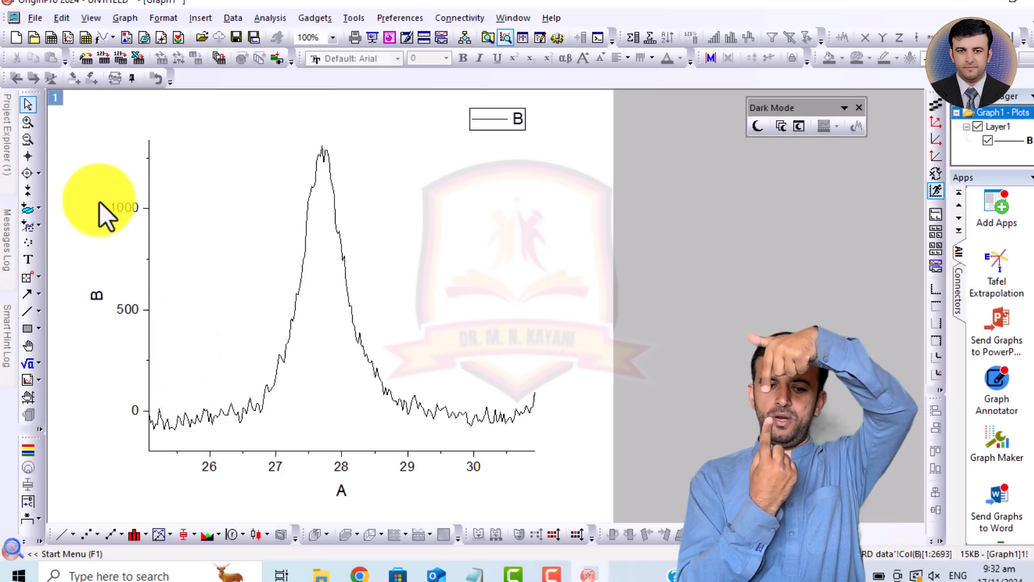
pyautogui.click(27, 191)
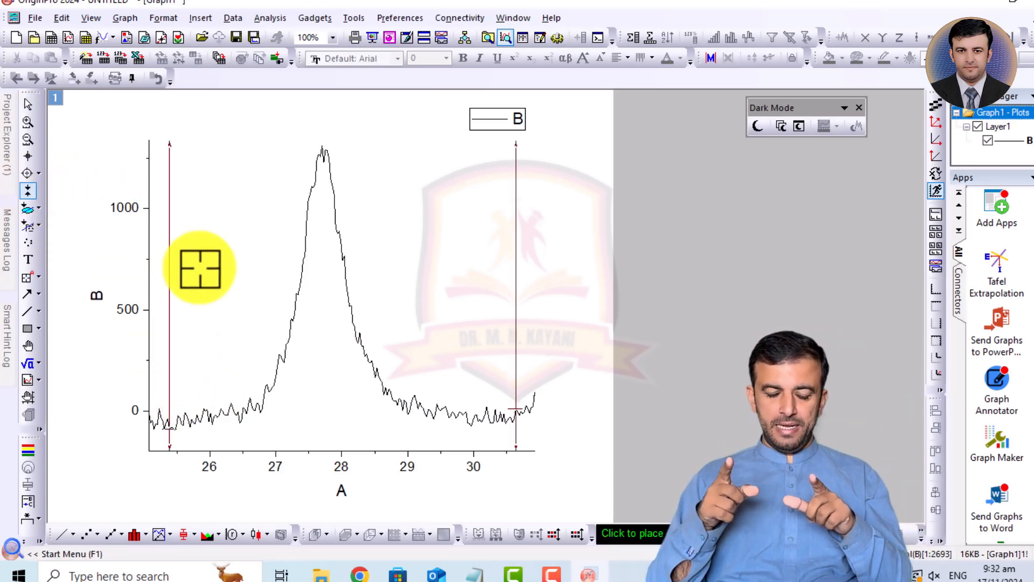
pyautogui.moveTo(168, 263); pyautogui.dragTo(262, 270)
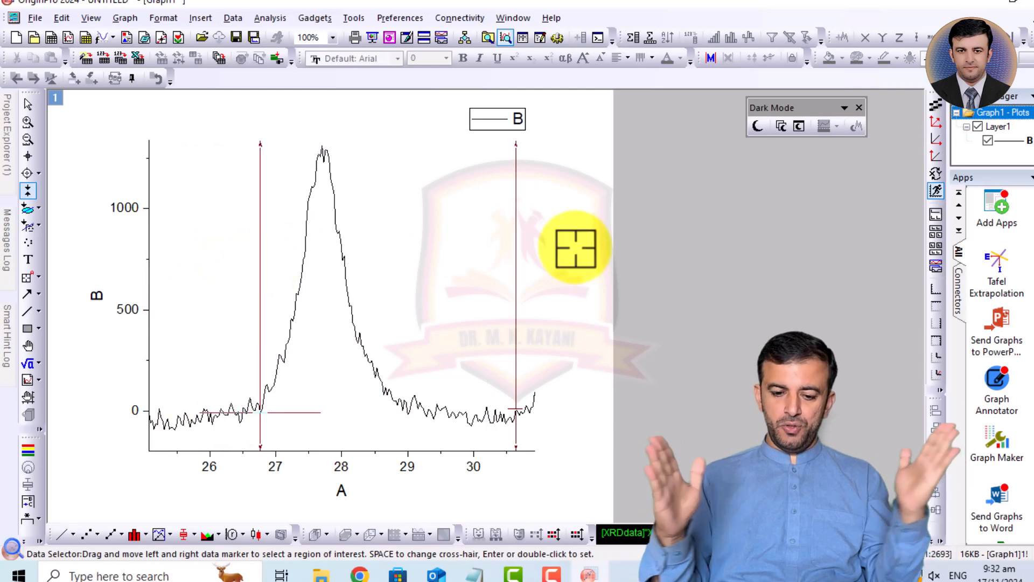
pyautogui.moveTo(516, 252); pyautogui.dragTo(409, 280)
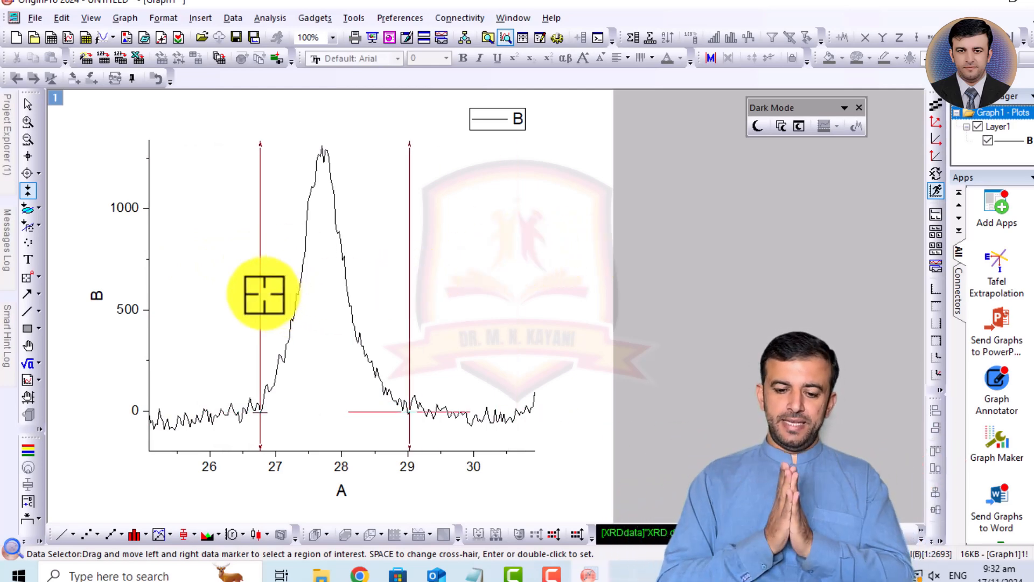
pyautogui.moveTo(261, 294); pyautogui.dragTo(239, 302)
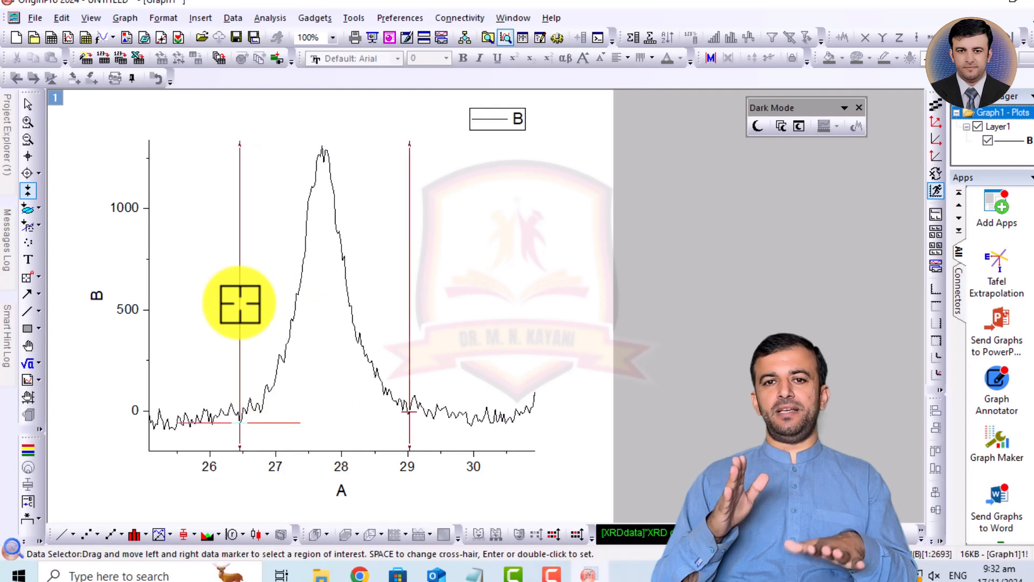
pyautogui.click(270, 19)
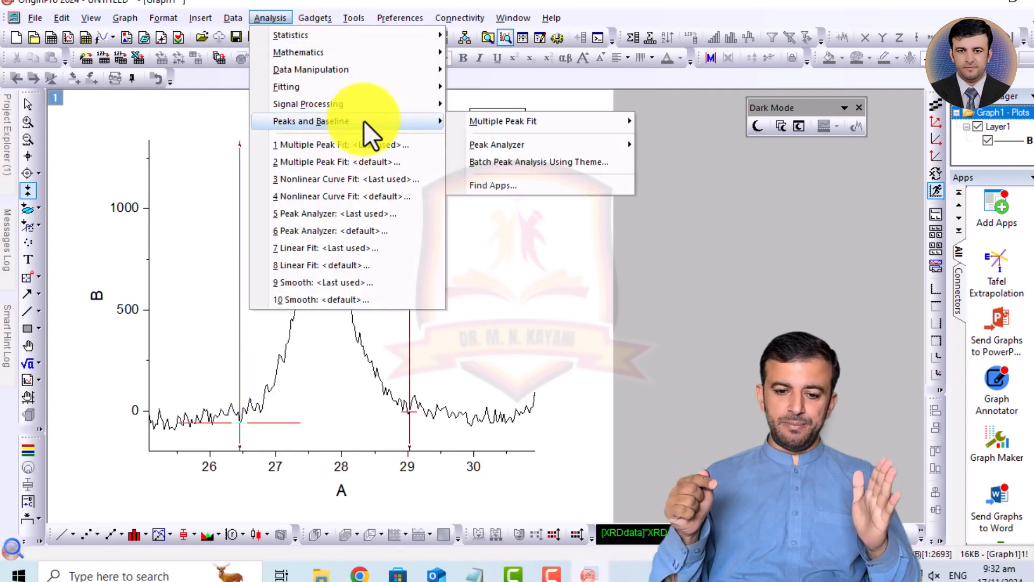
pyautogui.moveTo(371, 89)
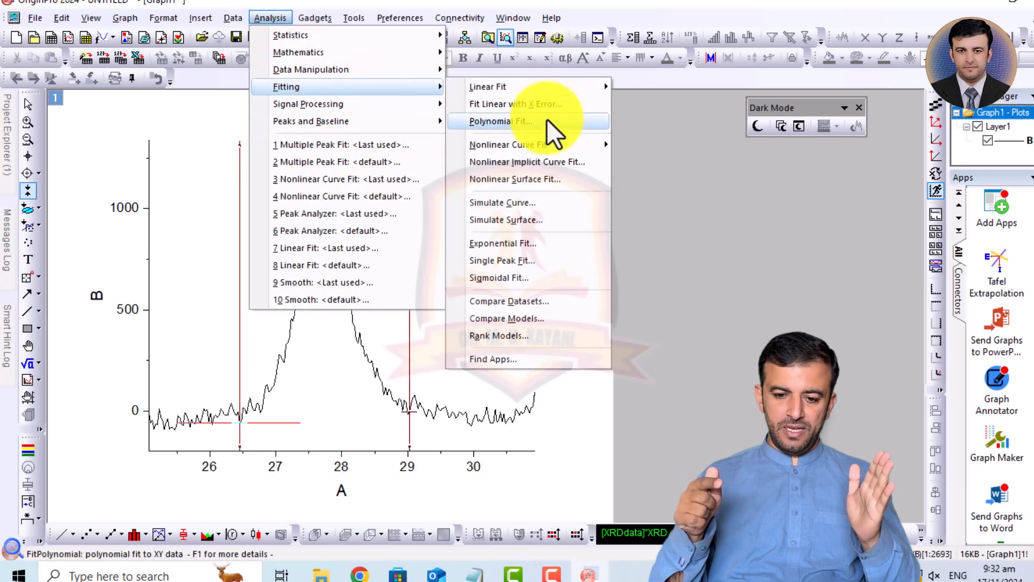
pyautogui.moveTo(543, 144)
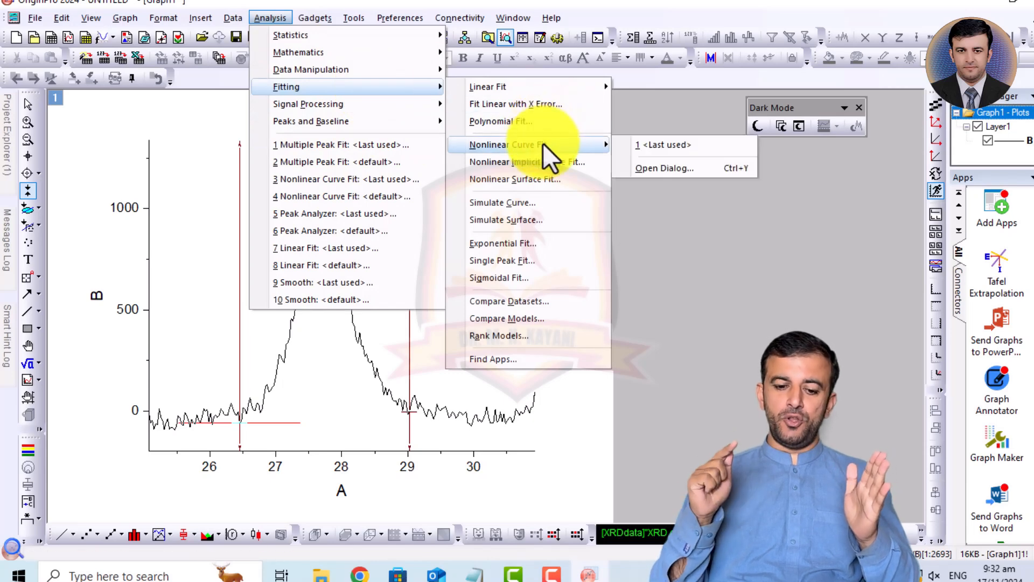
pyautogui.click(663, 174)
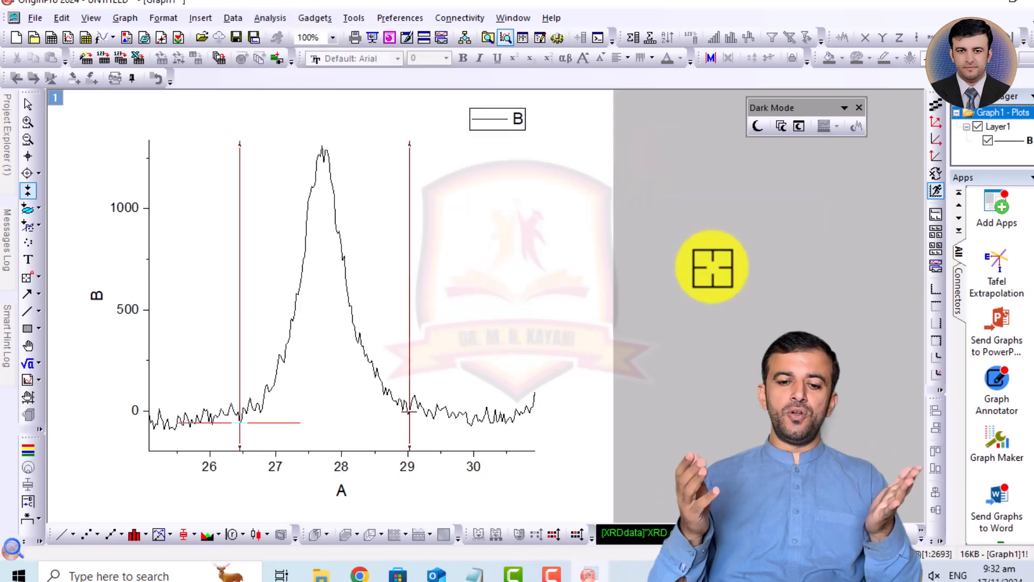
# - Start a Nonlinear Curve Fit on the selected peak range and choose the Gauss function from Origin Basic Functions
pyautogui.click(261, 12)
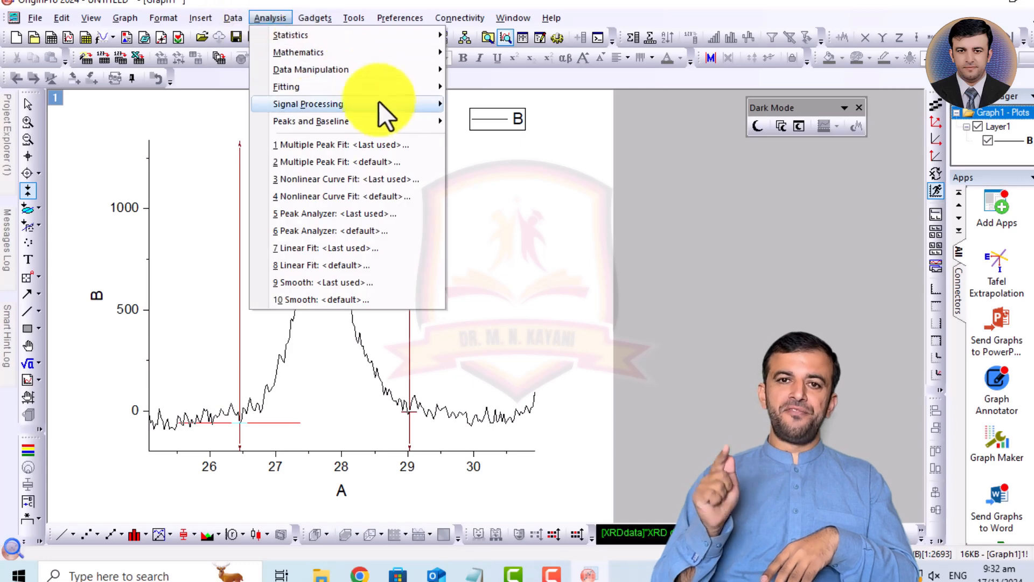
pyautogui.moveTo(369, 94)
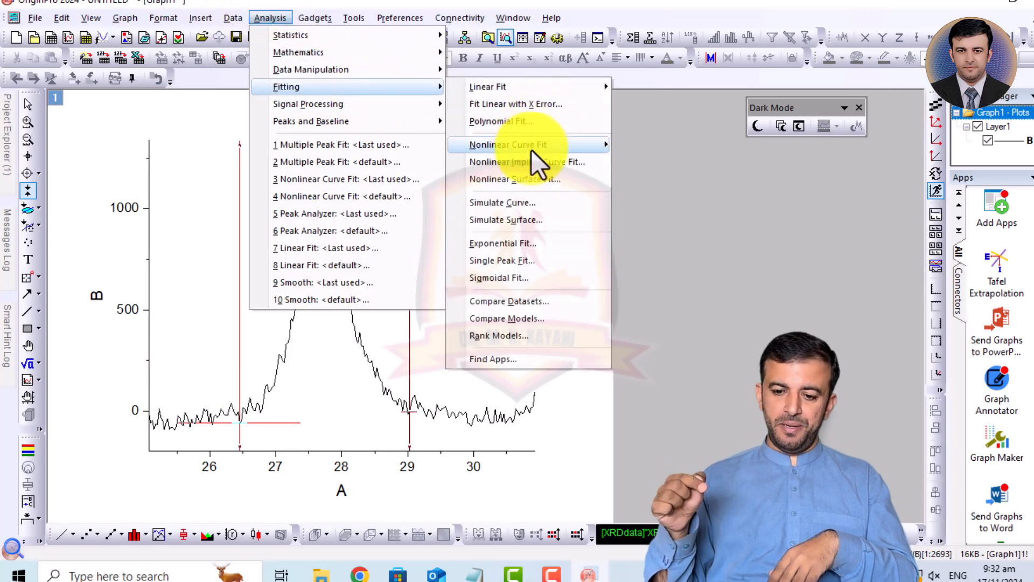
pyautogui.moveTo(531, 146)
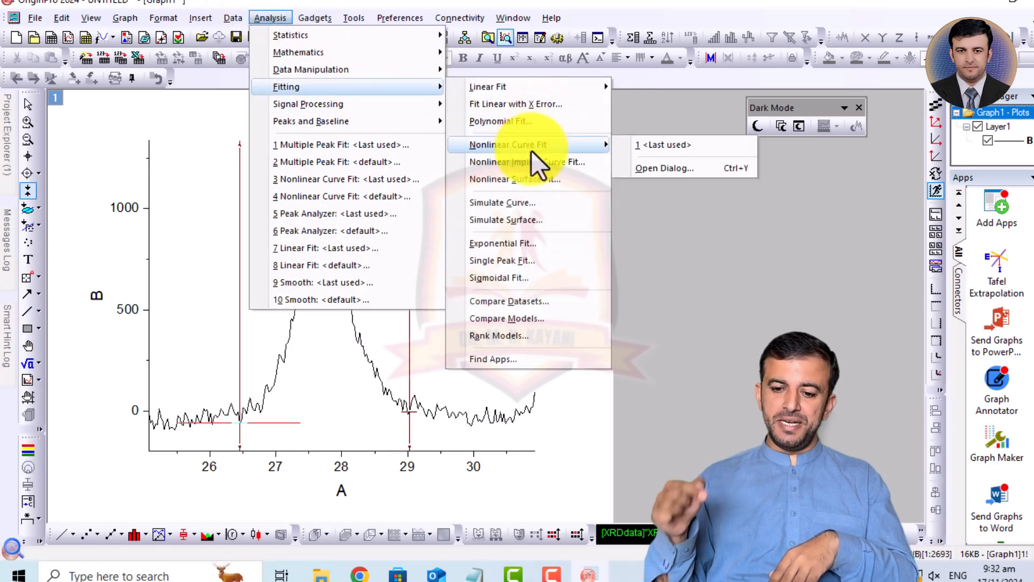
pyautogui.click(688, 171)
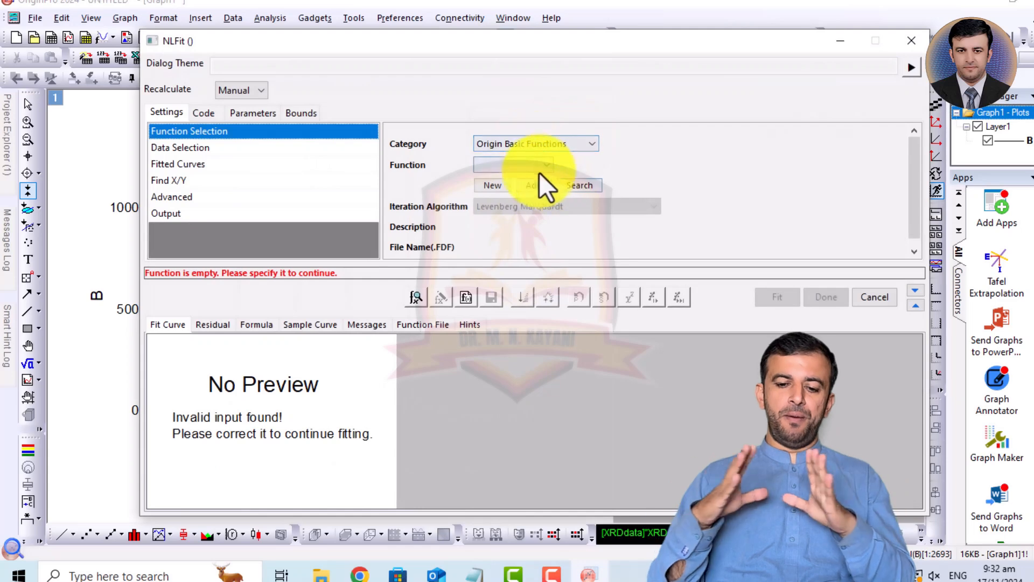
pyautogui.click(532, 166)
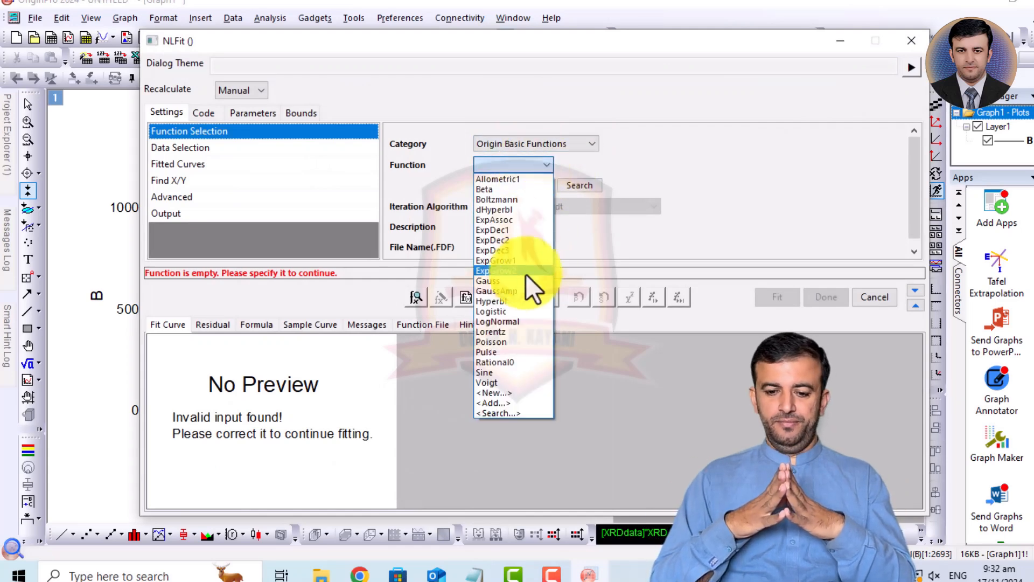
pyautogui.click(496, 281)
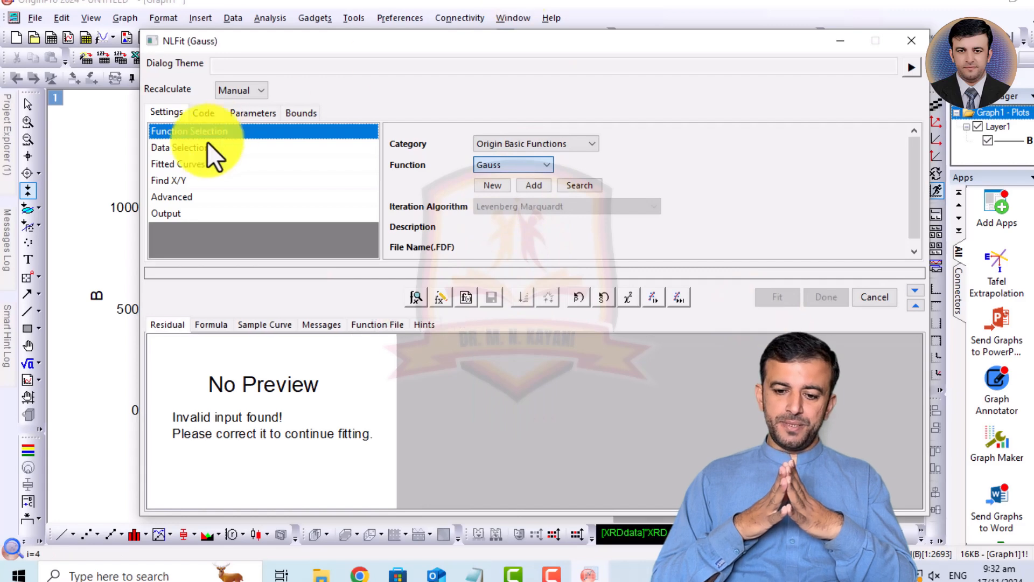
# - Run two single iterations of the Gauss fit, fit until converged, and output the results to the graph
pyautogui.moveTo(395, 40); pyautogui.dragTo(683, 1)
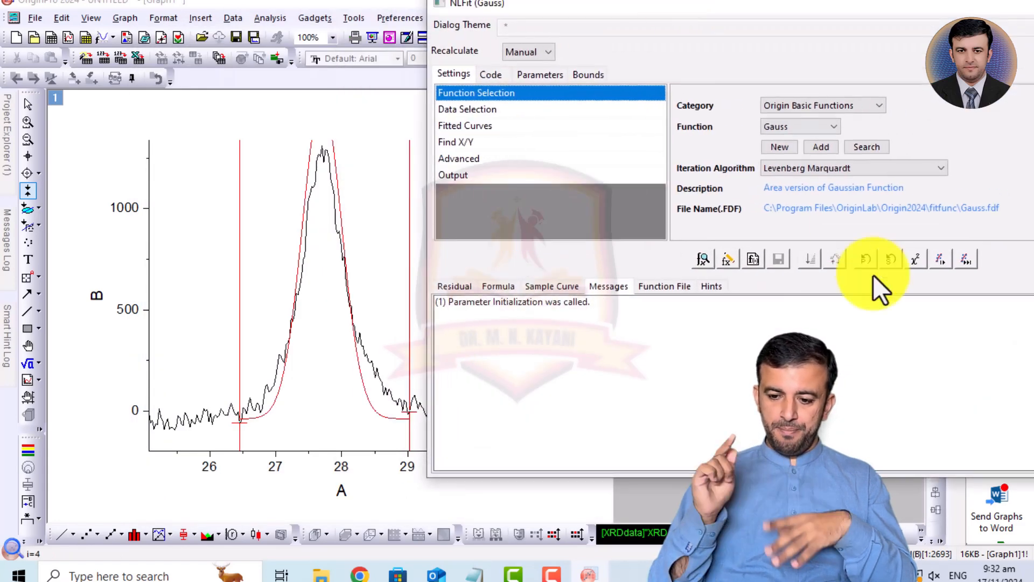
pyautogui.click(942, 261)
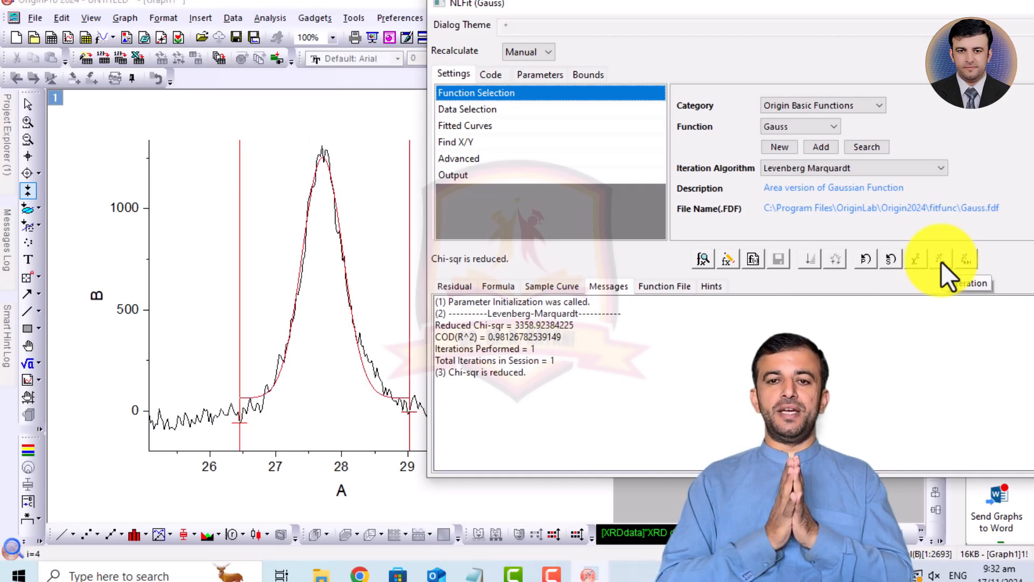
pyautogui.click(941, 261)
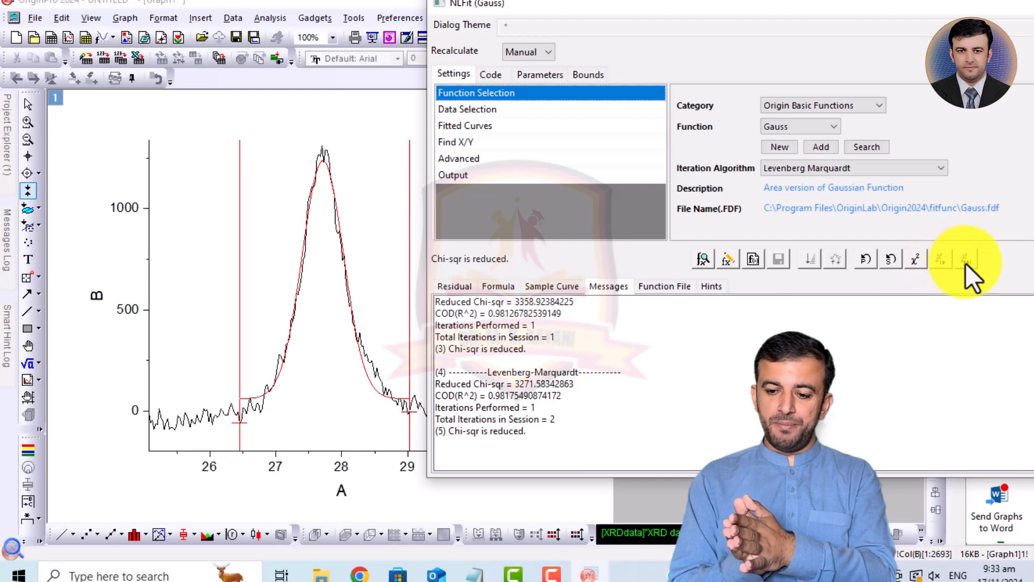
pyautogui.click(965, 261)
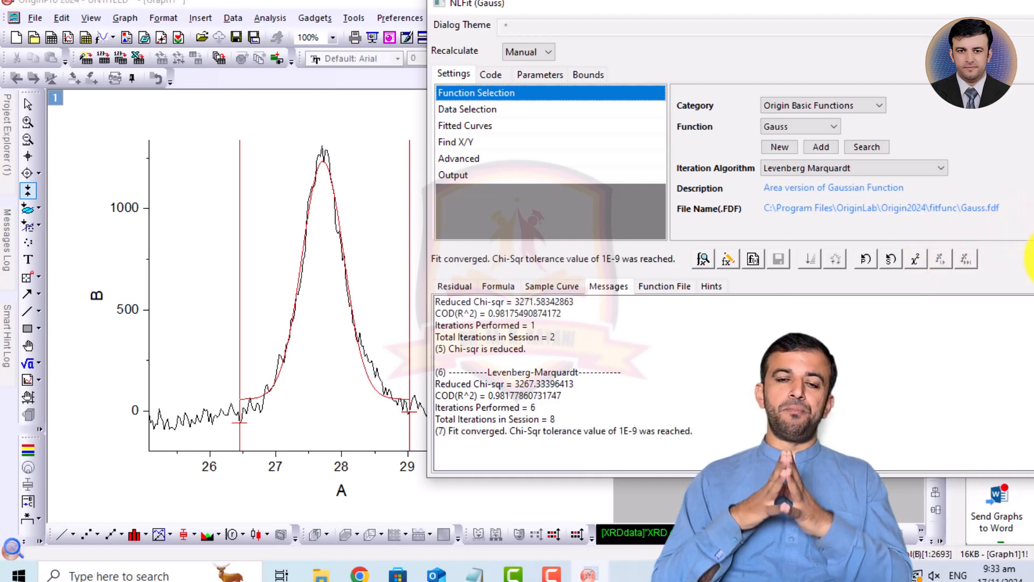
pyautogui.click(1030, 257)
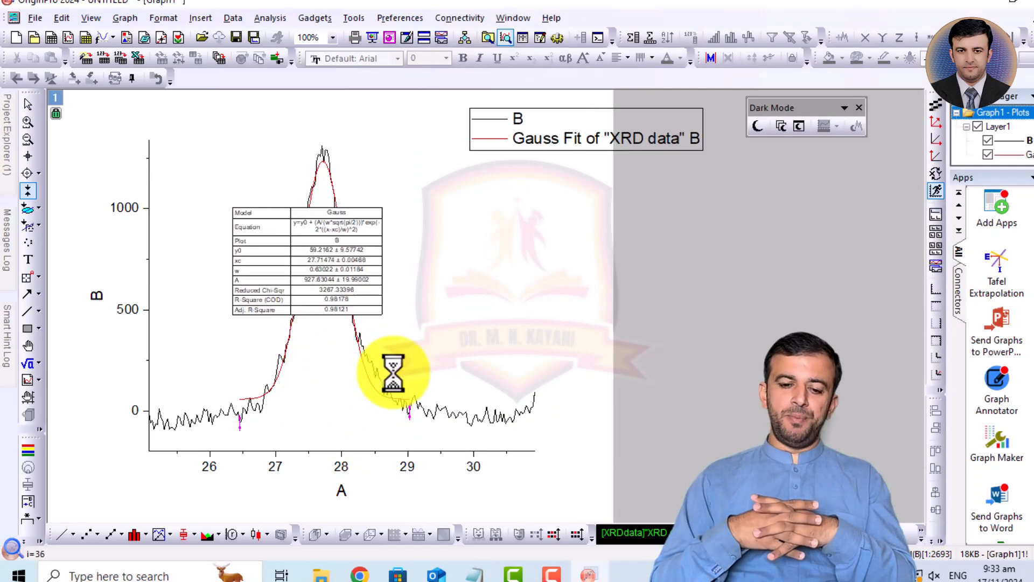
# - Enlarge the fit results table and move it off the peak into the empty area beside the plot
pyautogui.click(297, 230)
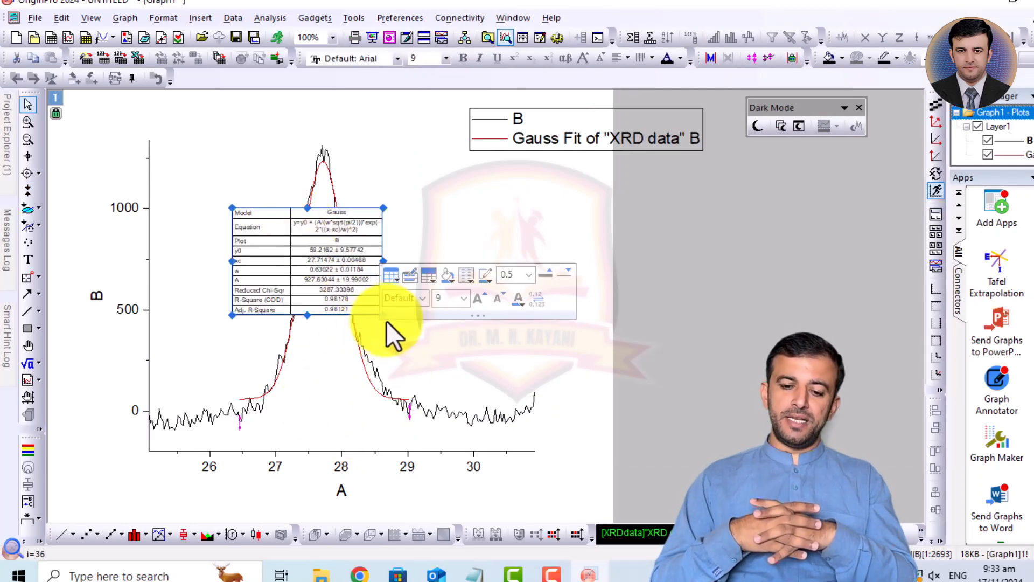
pyautogui.click(710, 353)
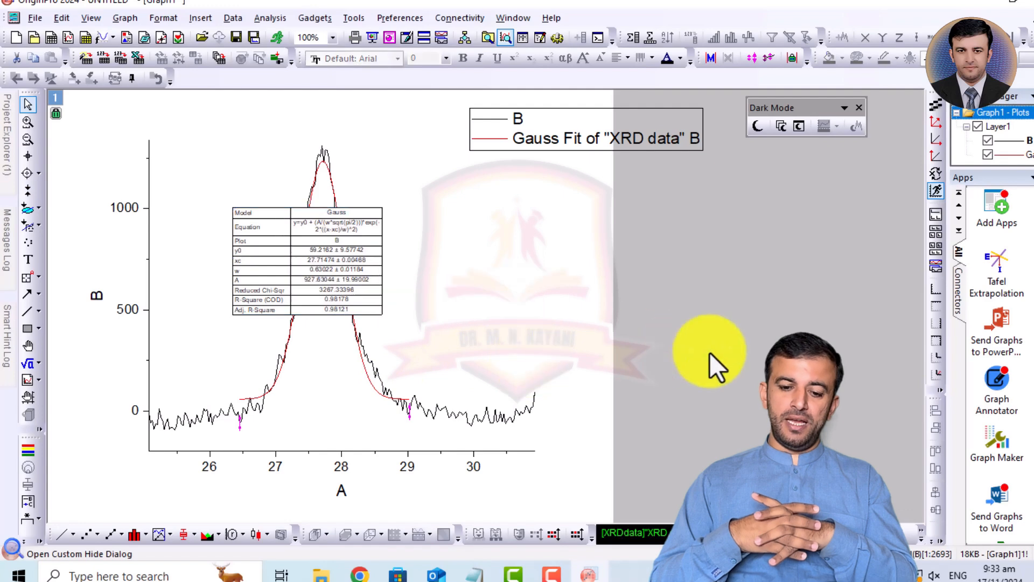
pyautogui.click(358, 290)
pyautogui.moveTo(382, 314); pyautogui.dragTo(510, 378)
pyautogui.moveTo(437, 311); pyautogui.dragTo(803, 279)
pyautogui.click(452, 390)
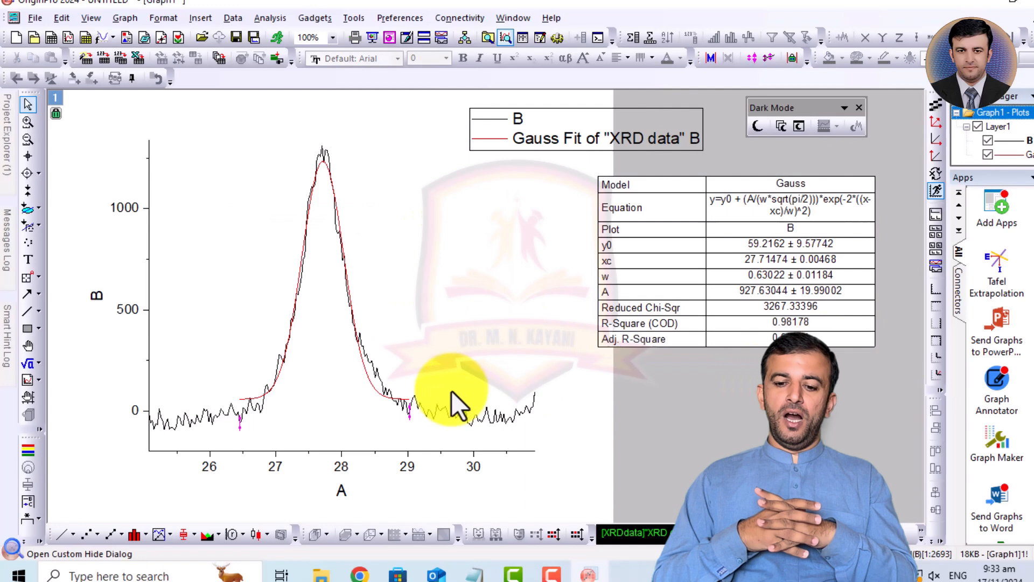
# - Increase the line width of the red Gauss fit curve
pyautogui.click(376, 389)
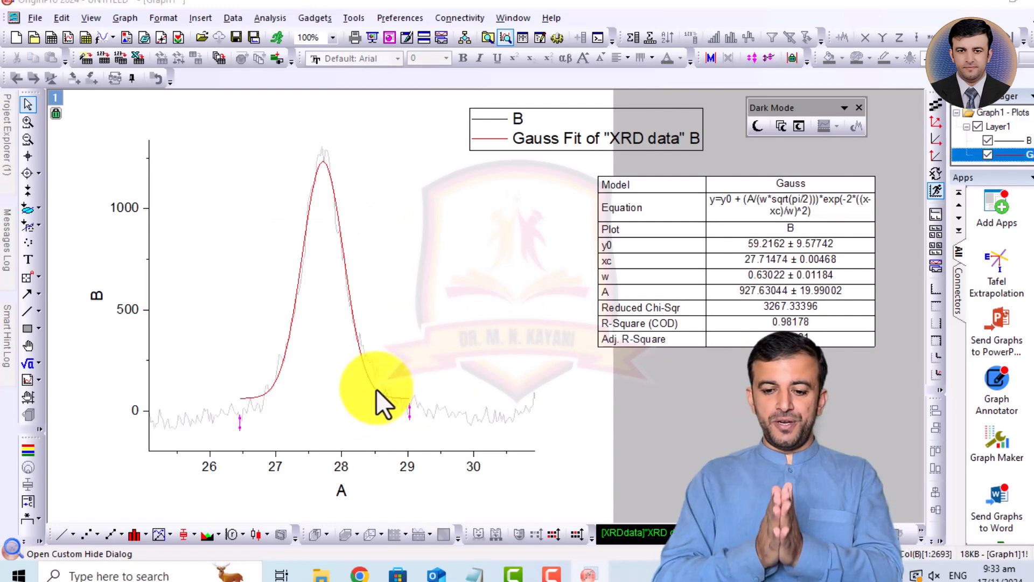
pyautogui.doubleClick(376, 389)
pyautogui.doubleClick(655, 262)
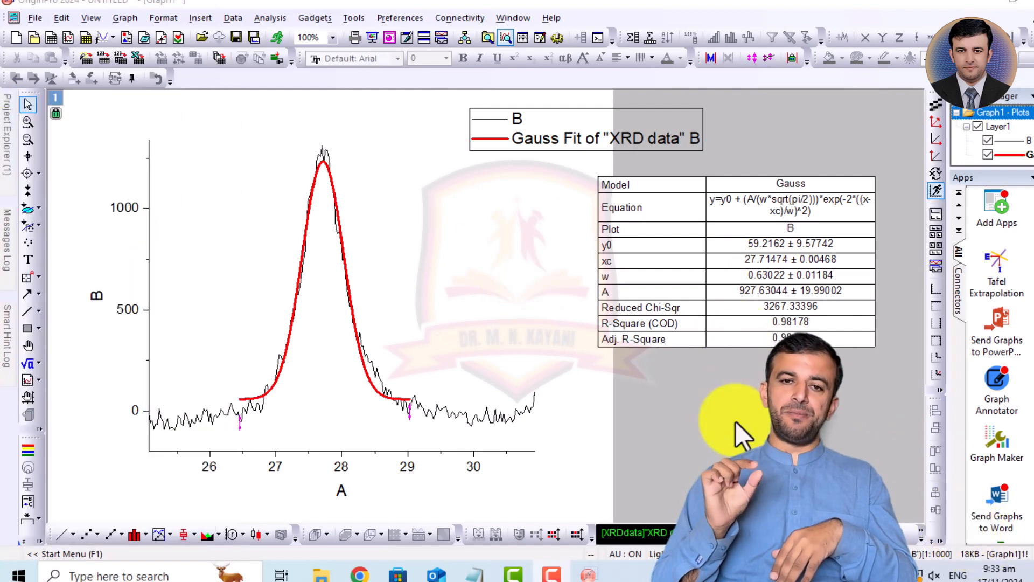
# - Open the XRD data workbook, look through the FitNLCurve1 sheet, and check the first peak's FWHM in the FitNL1 report
pyautogui.moveTo(7, 139)
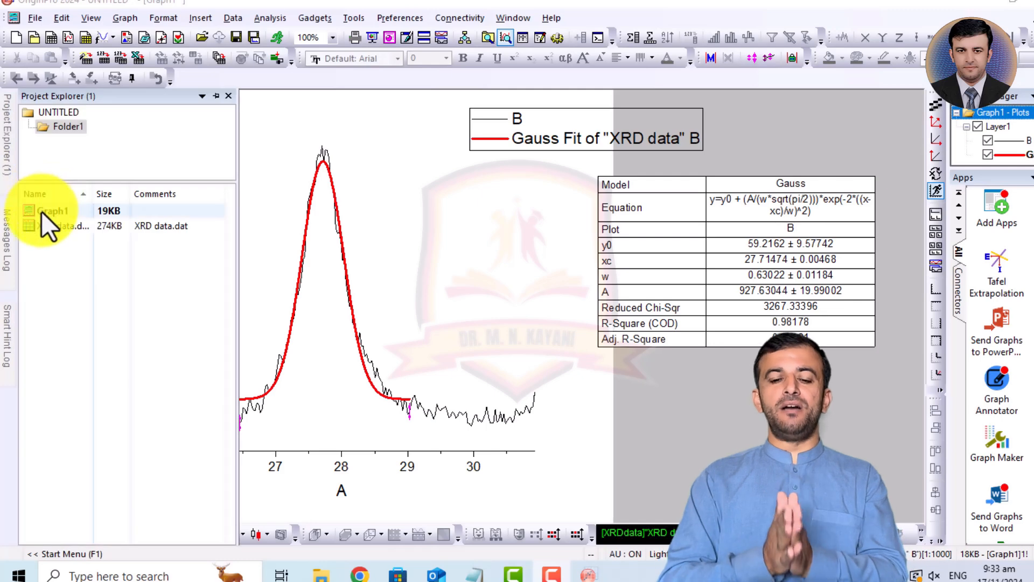
pyautogui.doubleClick(41, 229)
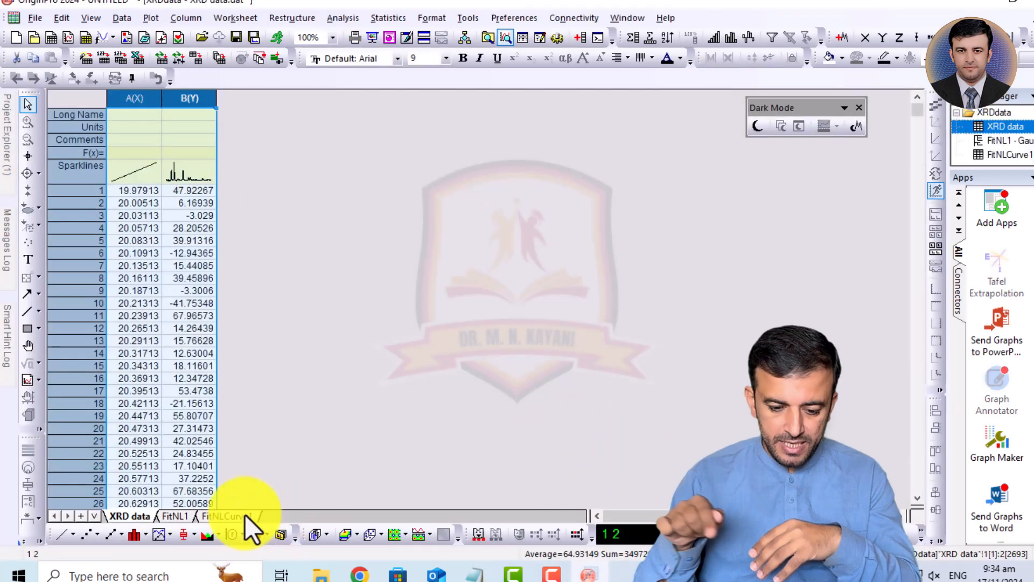
pyautogui.click(231, 519)
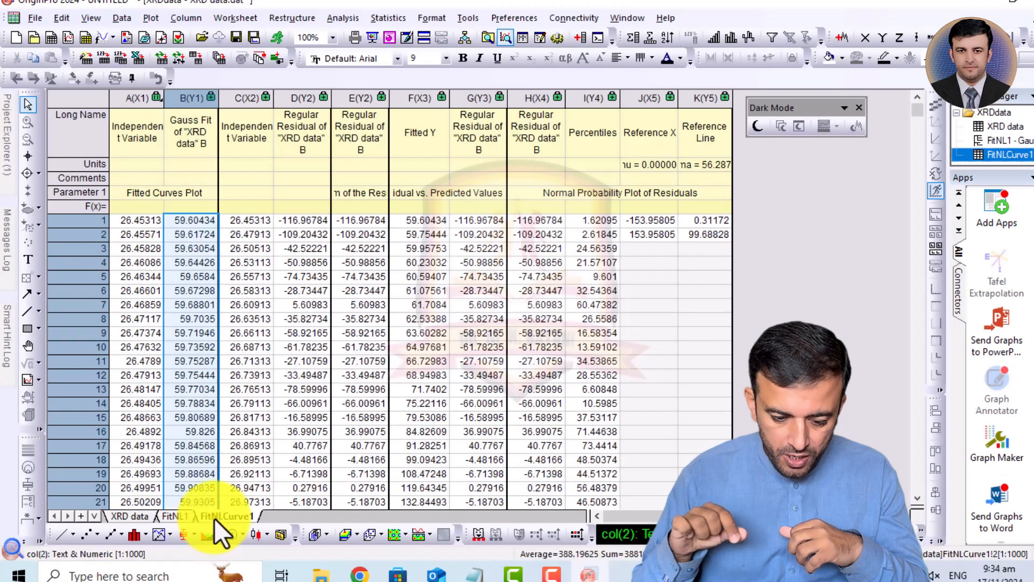
pyautogui.click(172, 515)
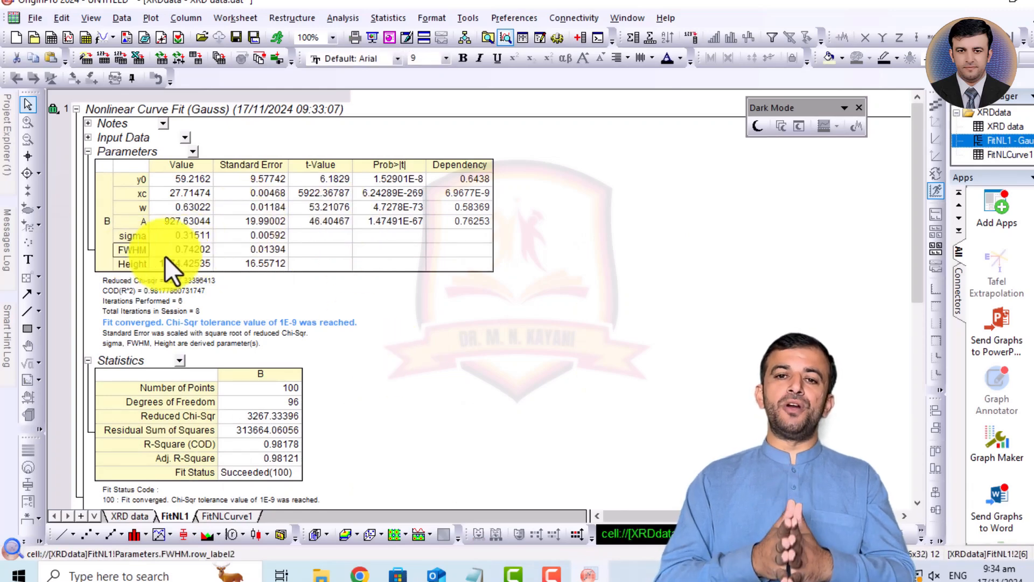
pyautogui.click(191, 253)
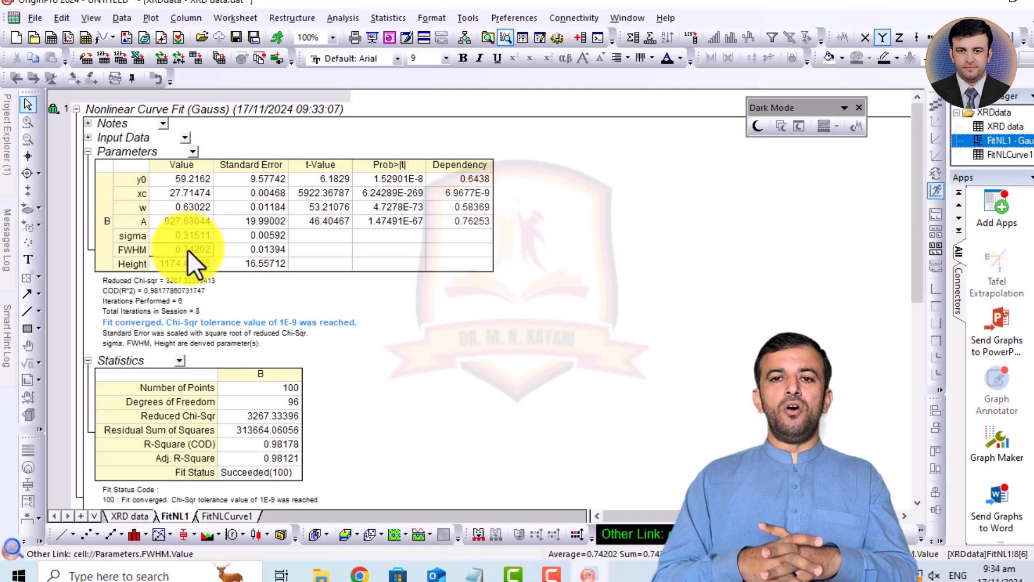
# - Plot the XRD data sheet's columns A and B as a new line graph and zoom in on the second peak near 32
pyautogui.moveTo(8, 156)
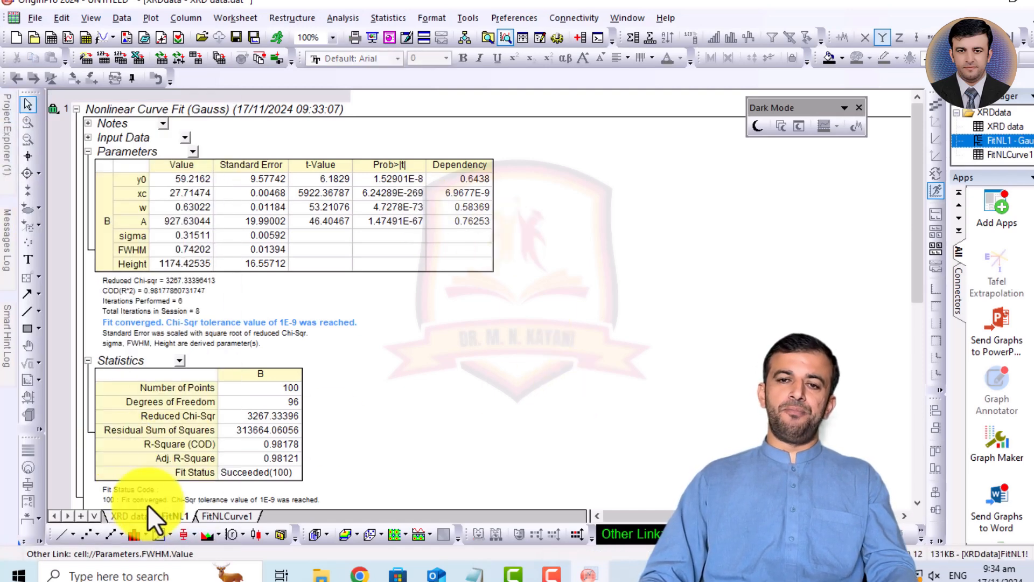
pyautogui.click(127, 513)
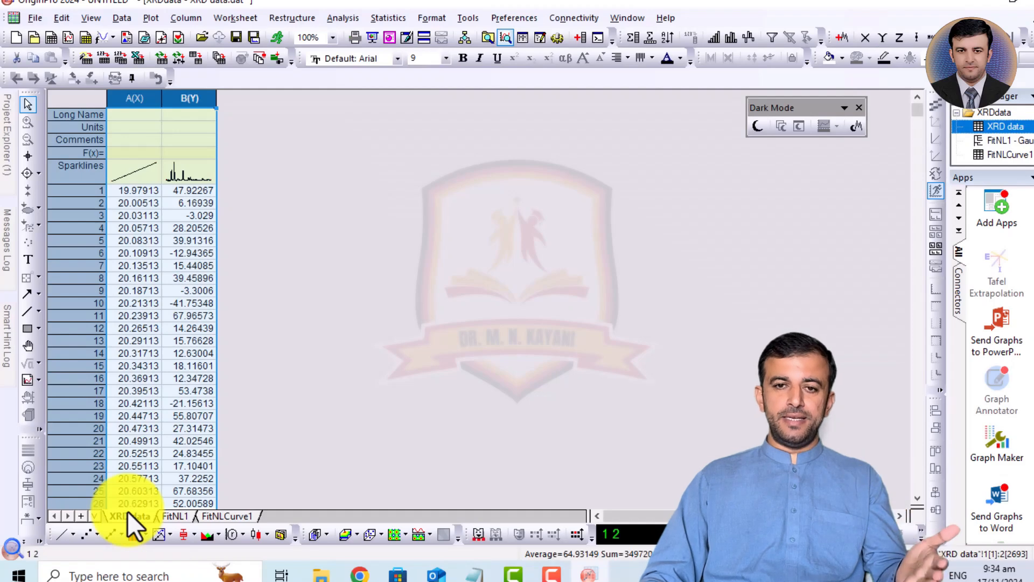
pyautogui.click(59, 536)
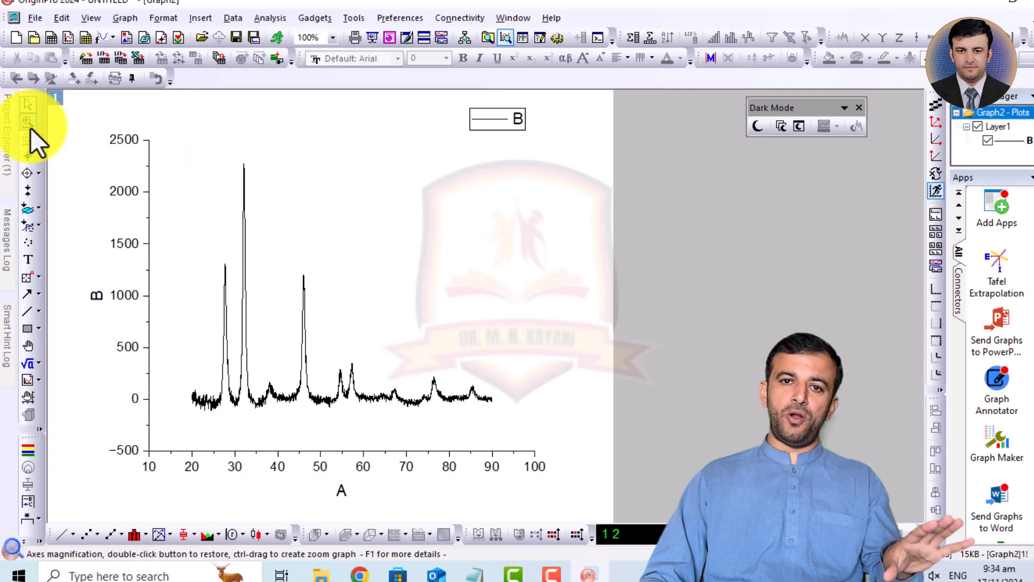
pyautogui.click(29, 127)
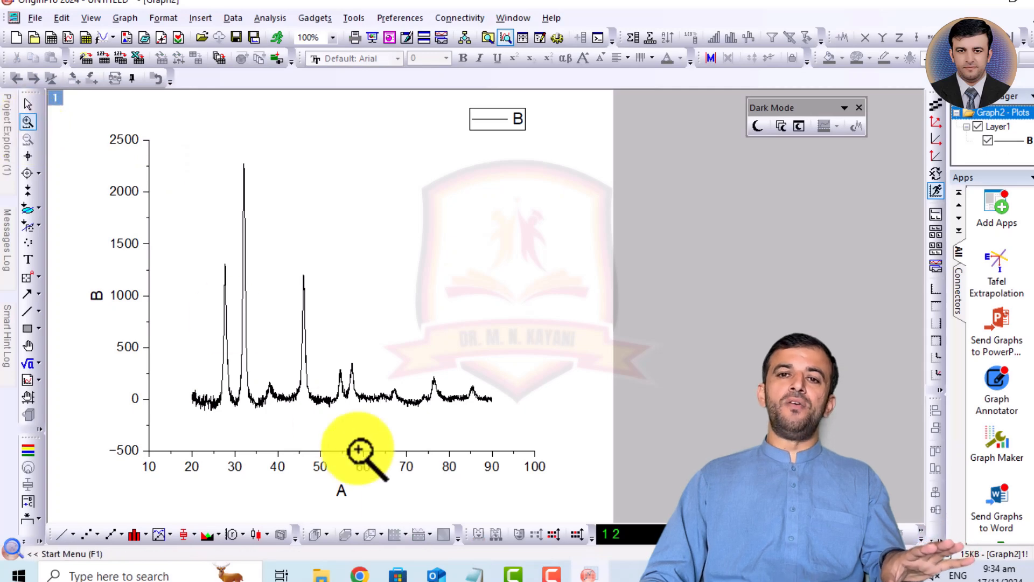
pyautogui.moveTo(231, 419); pyautogui.dragTo(261, 150)
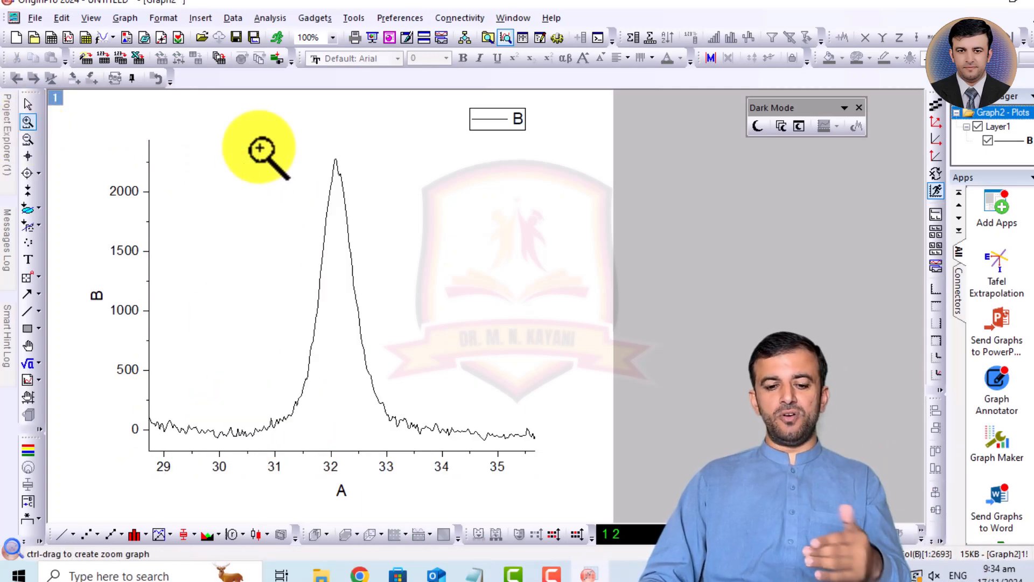
# - Mark the second peak's data range from about 30.4 to 34.1 with the Data Selector
pyautogui.click(28, 192)
pyautogui.moveTo(165, 322)
pyautogui.mouseDown()
pyautogui.moveTo(275, 337)
pyautogui.moveTo(244, 356)
pyautogui.mouseUp()
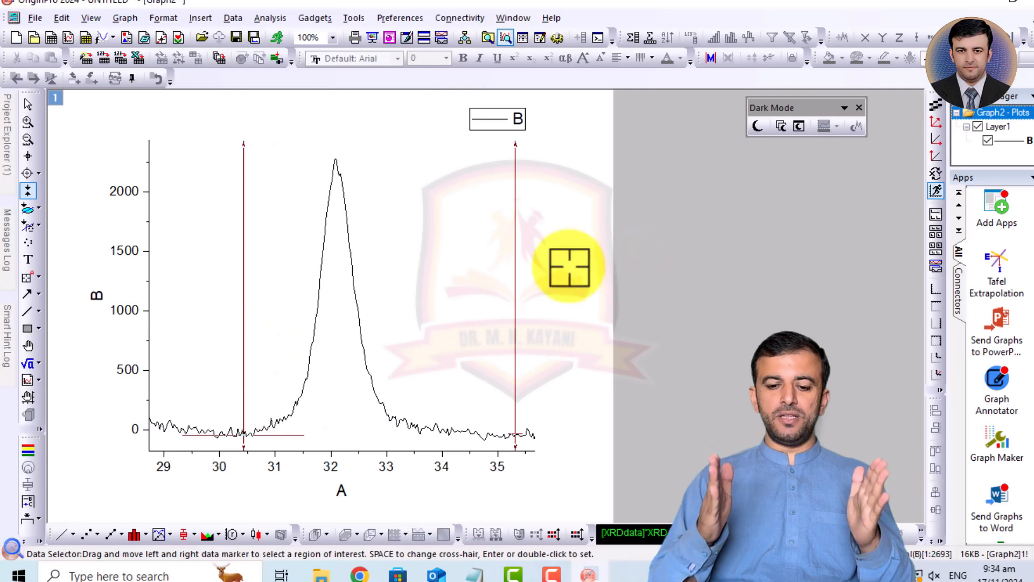
pyautogui.moveTo(515, 265); pyautogui.dragTo(451, 292)
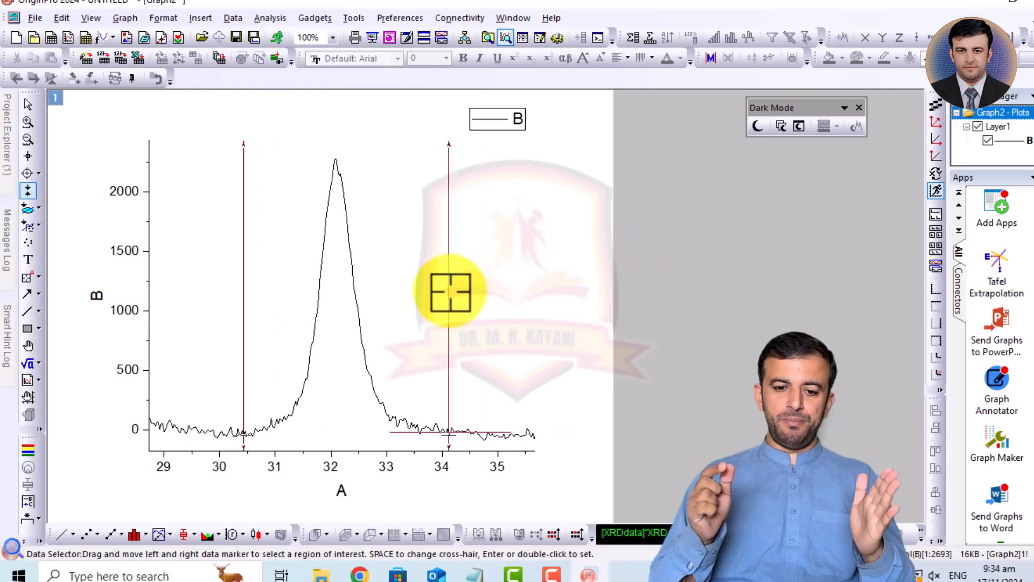
# - Start a Nonlinear Curve Fit on the marked second-peak range and choose the Gauss function from Origin Basic Functions
pyautogui.click(265, 20)
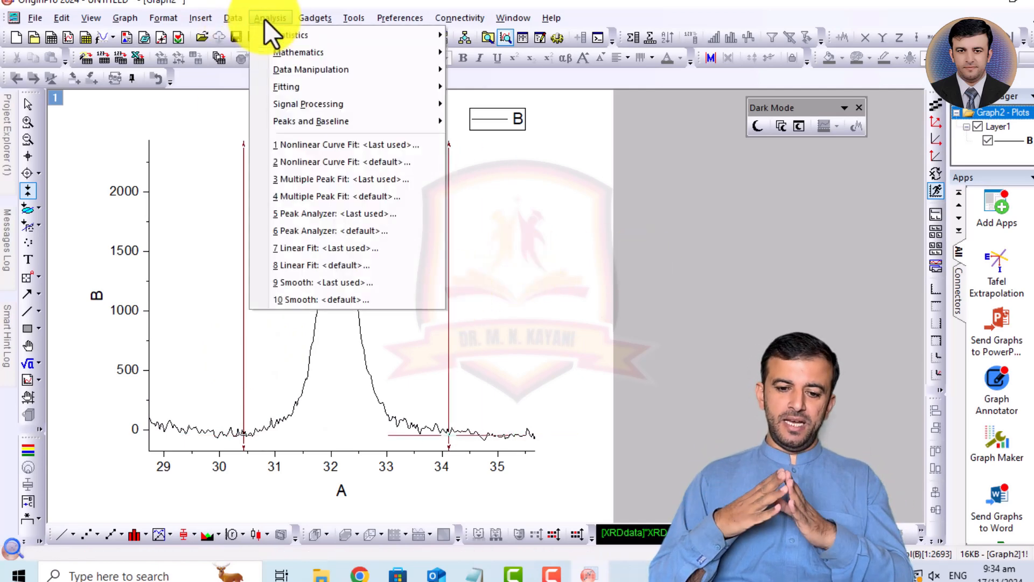
pyautogui.moveTo(331, 83)
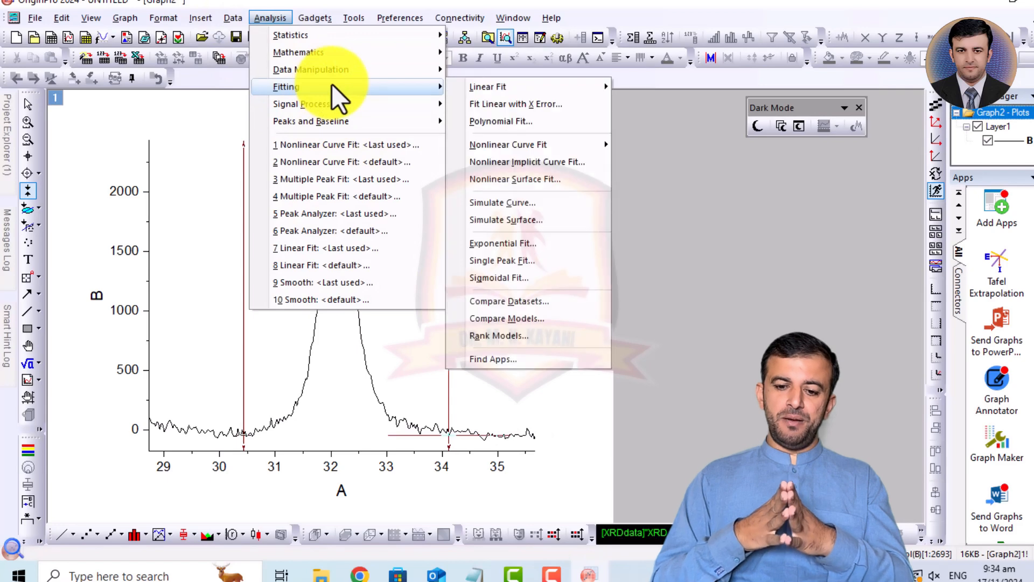
pyautogui.moveTo(522, 140)
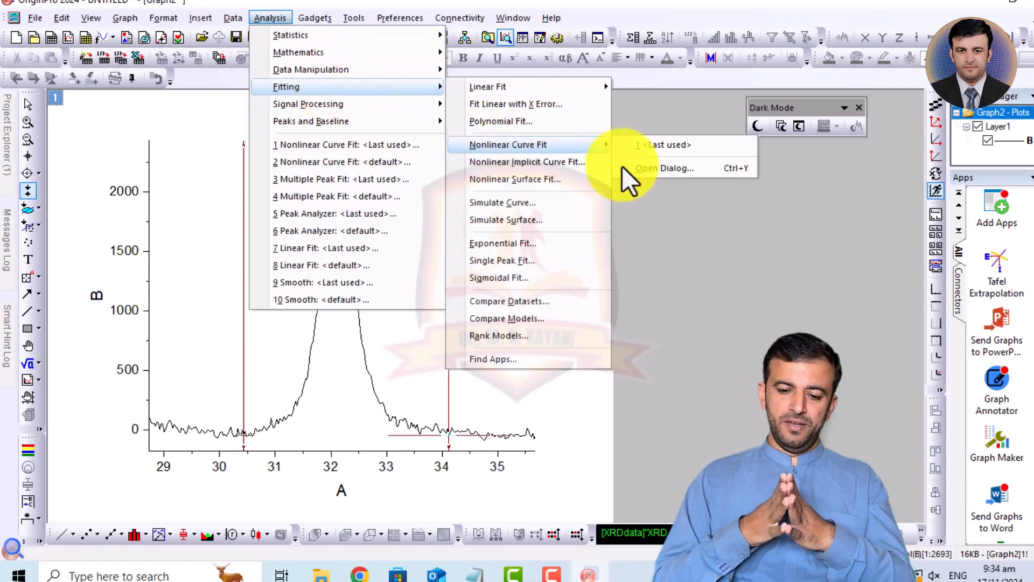
pyautogui.click(650, 174)
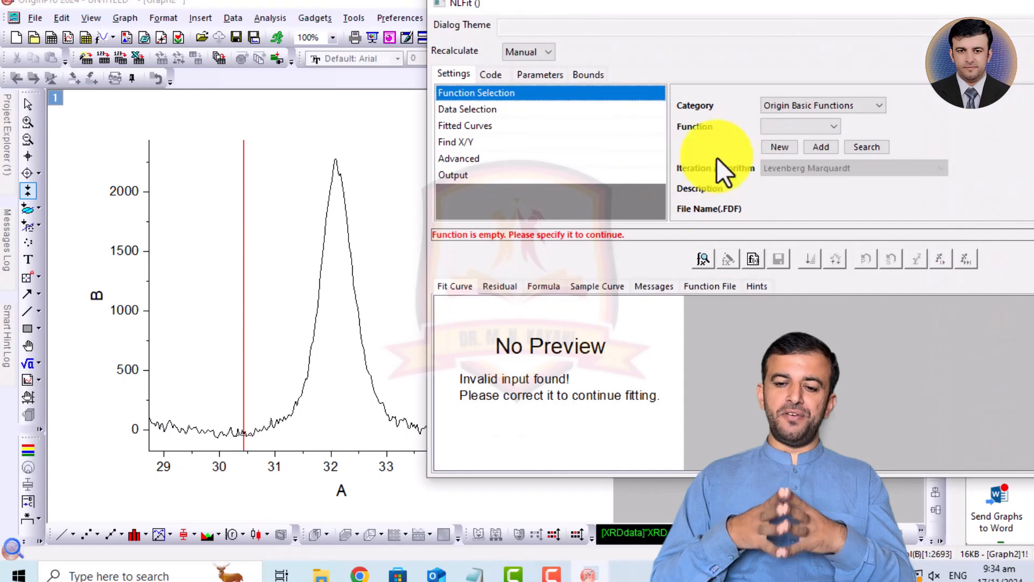
pyautogui.click(804, 125)
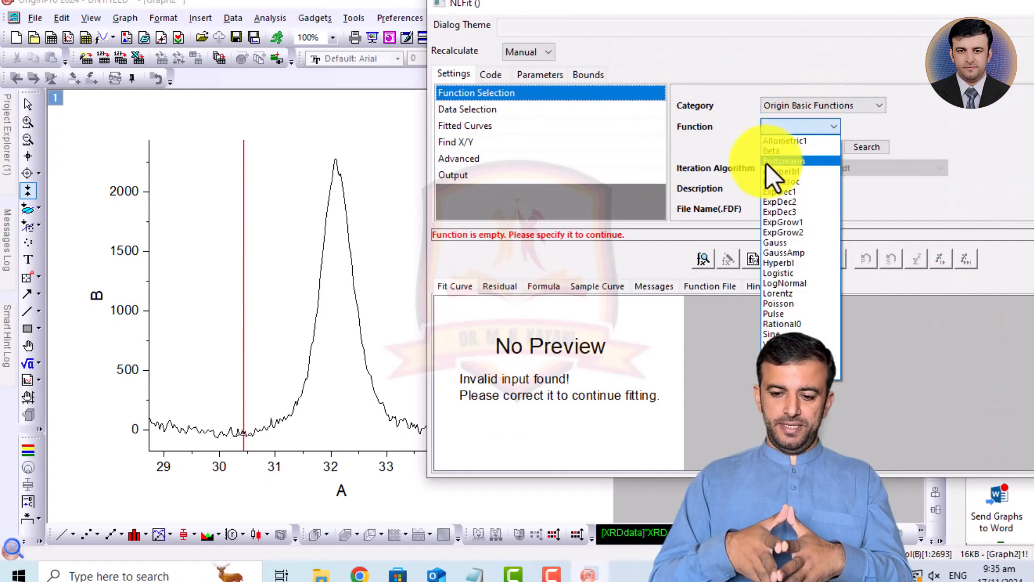
pyautogui.click(788, 243)
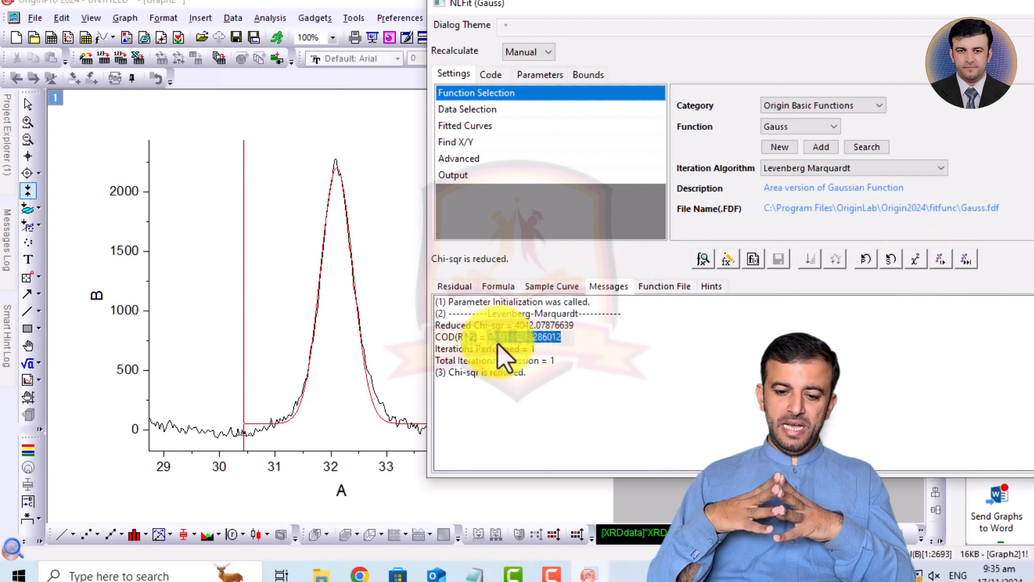
# - Fit the second peak until converged and output the Gauss fit results to the graph
pyautogui.click(665, 367)
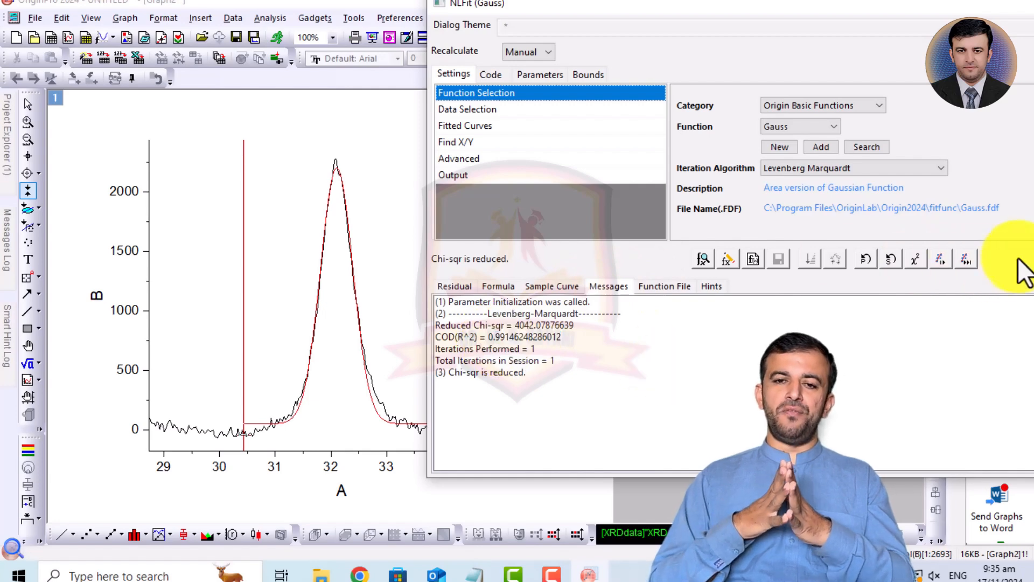
pyautogui.click(967, 260)
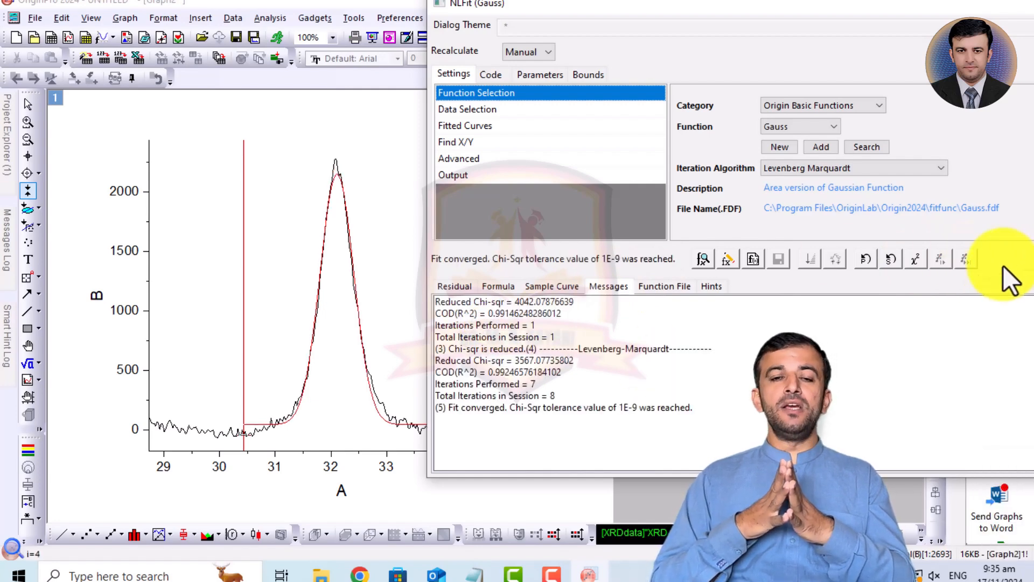
pyautogui.click(1033, 262)
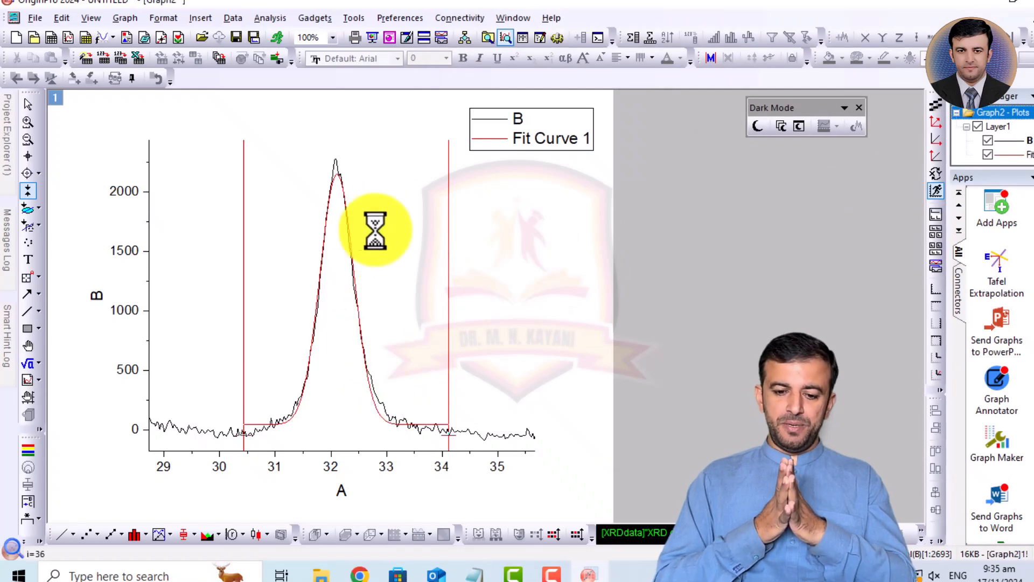
# - Enlarge the second peak's fit results table and move it off the curve into the empty area beside the plot
pyautogui.click(339, 256)
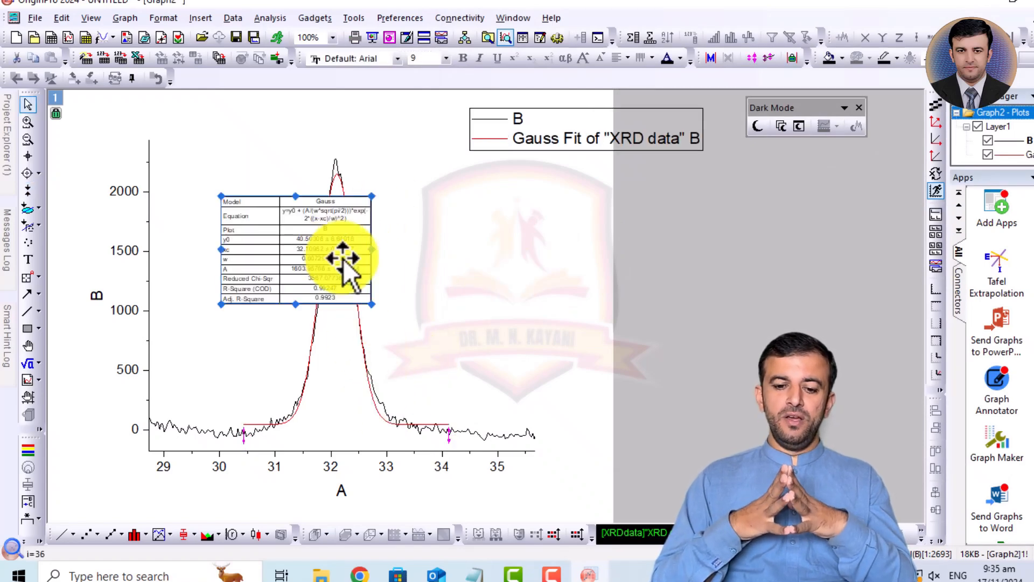
pyautogui.moveTo(372, 304); pyautogui.dragTo(538, 393)
pyautogui.moveTo(401, 306); pyautogui.dragTo(744, 275)
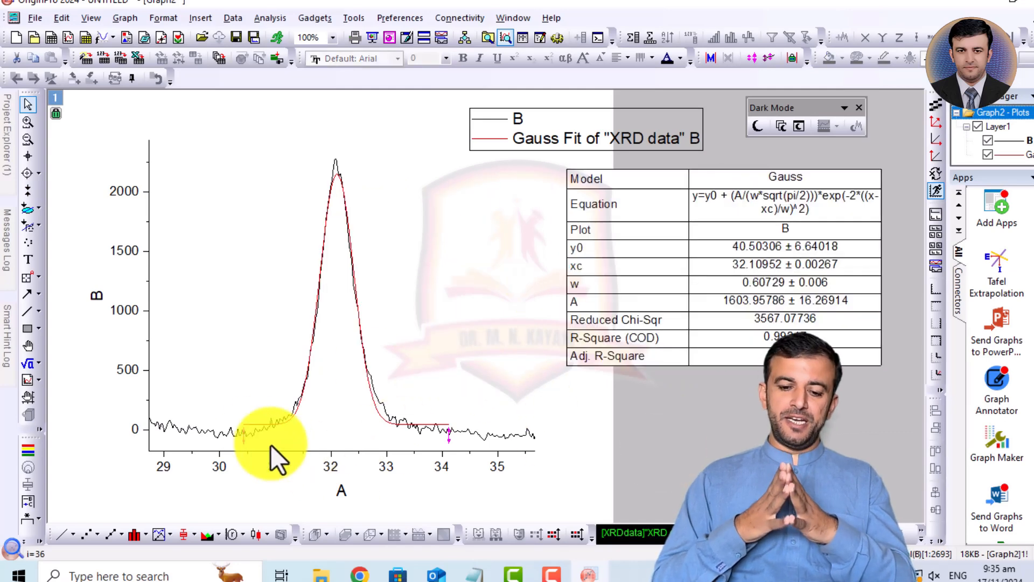
# - Set the line width of the second peak's red Gauss fit curve to 3
pyautogui.click(250, 425)
pyautogui.doubleClick(250, 424)
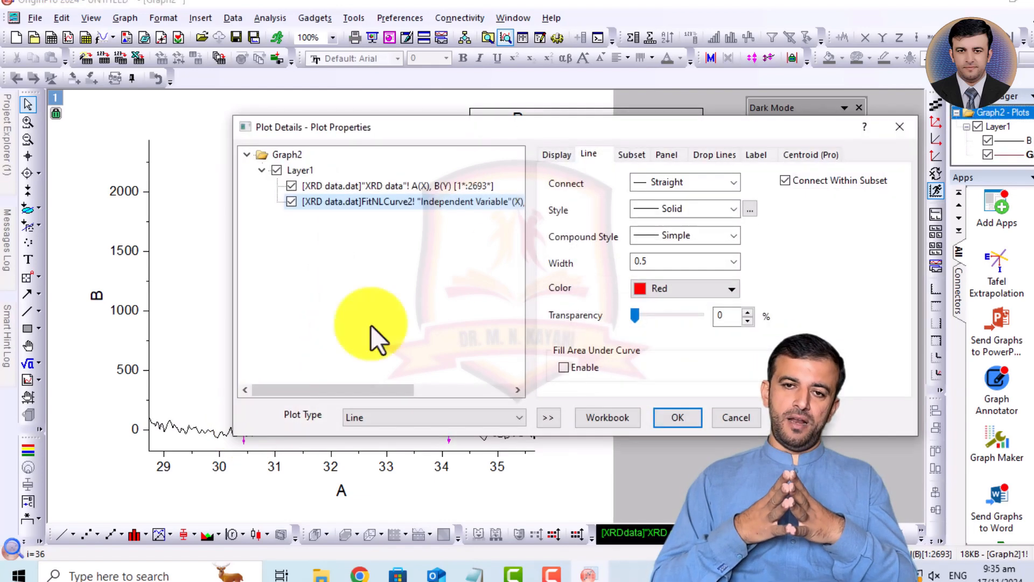
pyautogui.doubleClick(652, 267)
pyautogui.write('3')
pyautogui.press('Return')
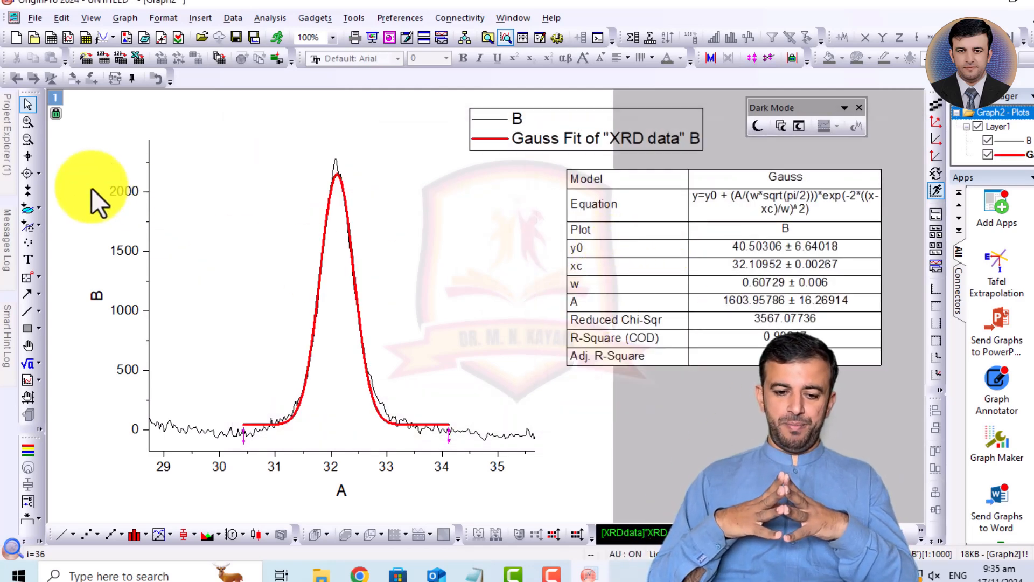
# - Reopen the XRD data workbook, look at the FitNLCurve2 sheet, and check the second peak's FWHM in the FitNL2 report
pyautogui.moveTo(2, 138)
pyautogui.click(53, 242)
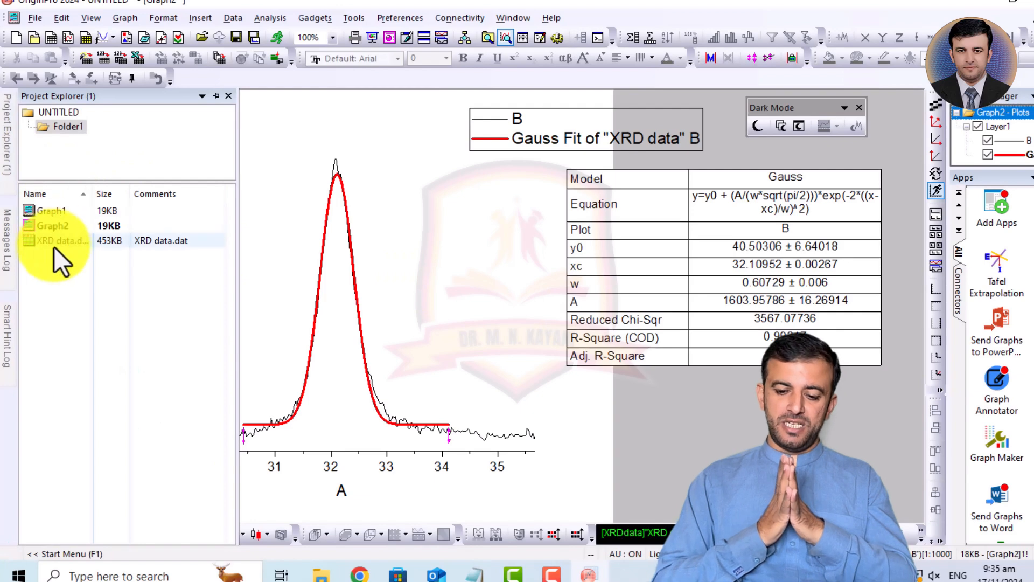
pyautogui.doubleClick(51, 242)
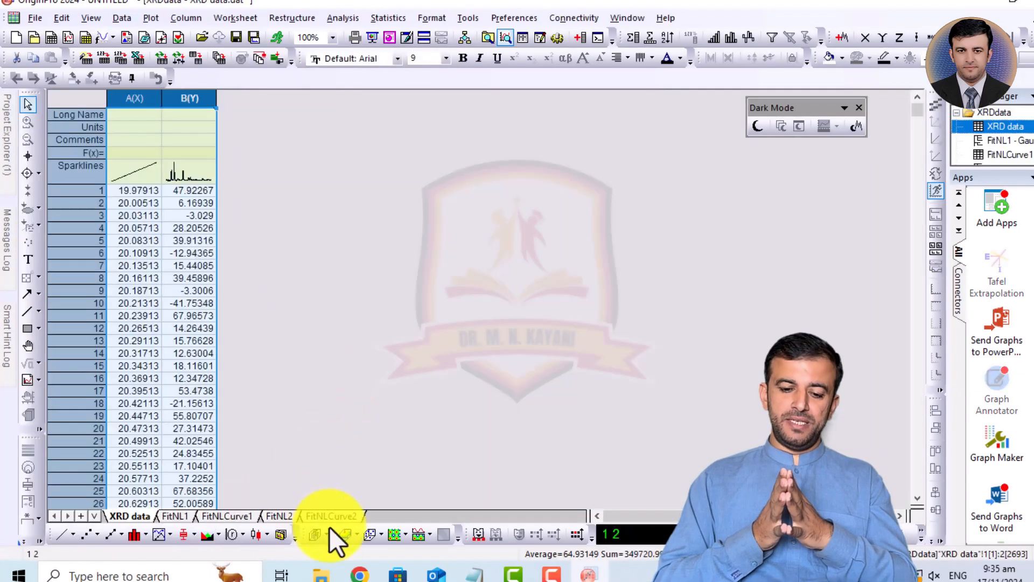
pyautogui.click(323, 516)
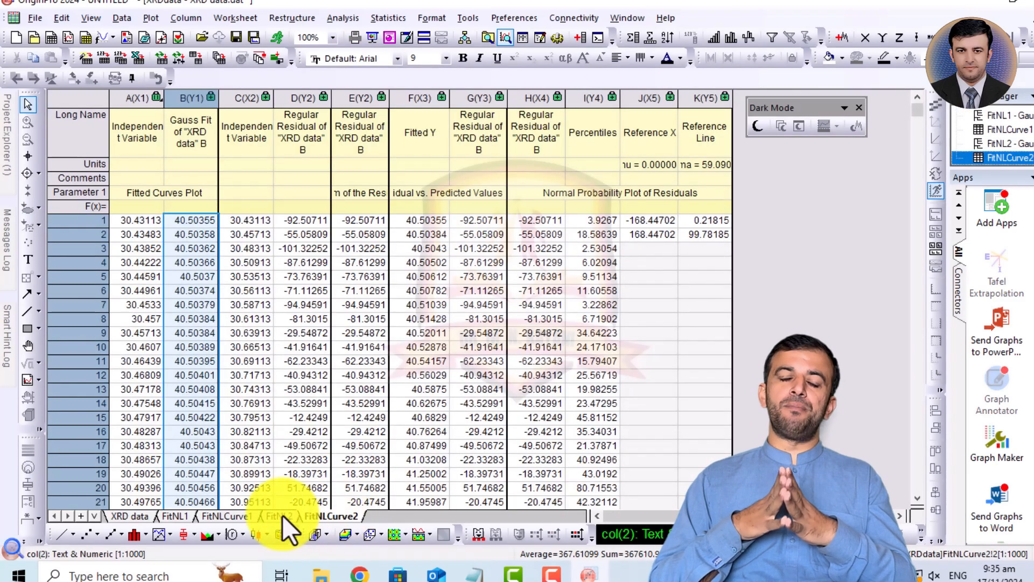
pyautogui.click(278, 516)
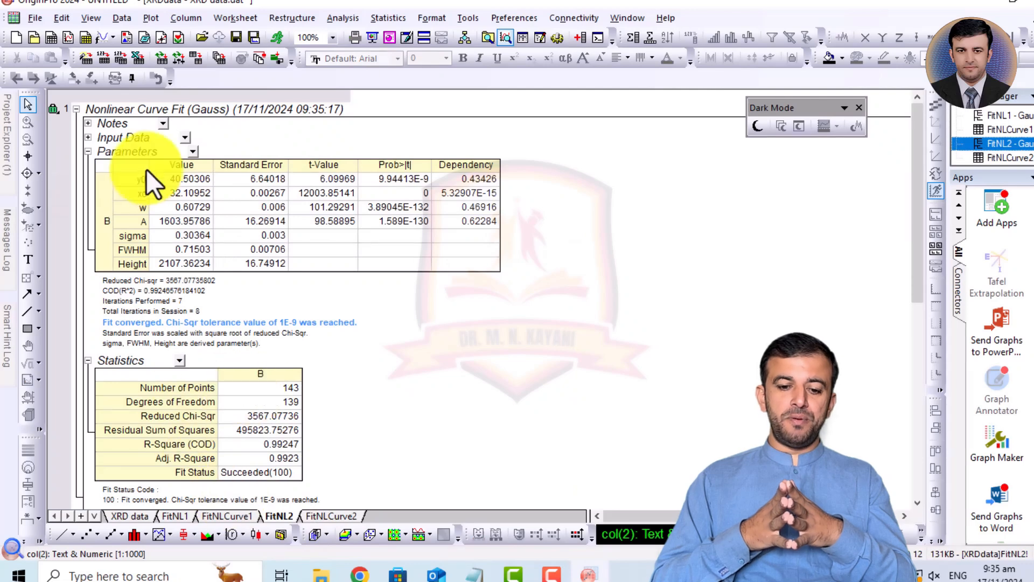
pyautogui.click(186, 250)
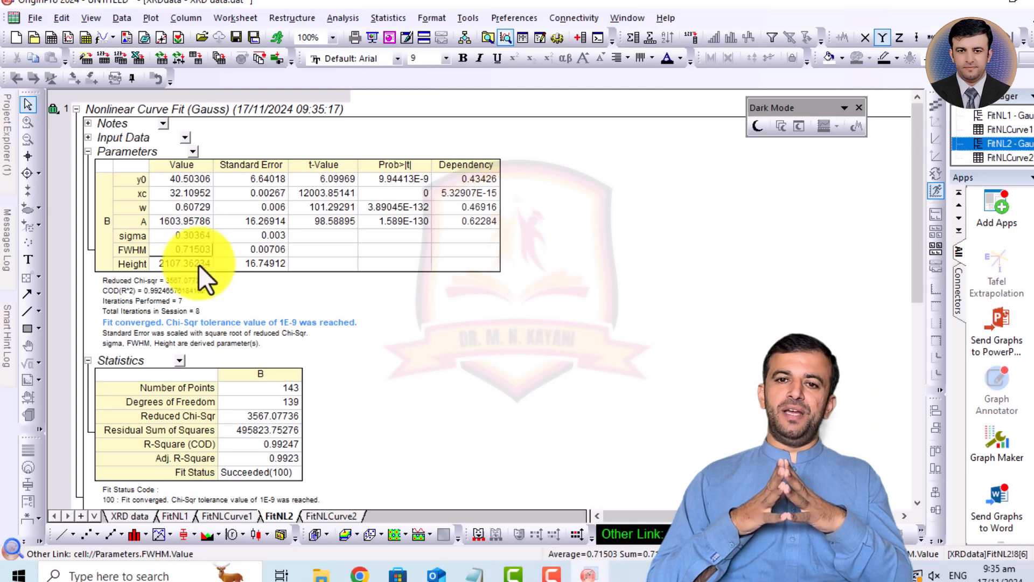
# - Return to Graph2 and zoom in on the fitted second peak, covering about 30.4 to 34.3 on the A axis
pyautogui.moveTo(2, 125)
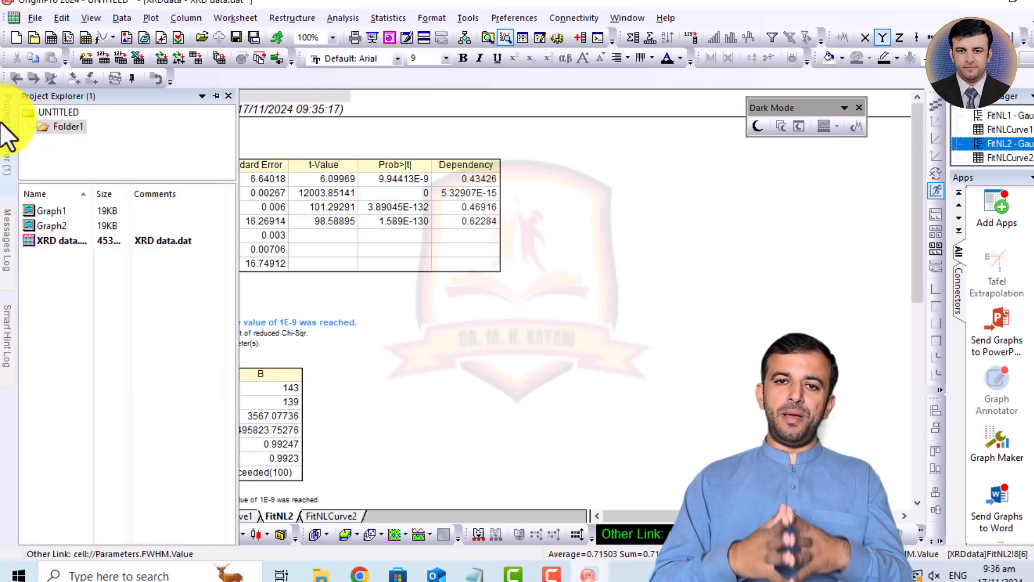
pyautogui.doubleClick(48, 231)
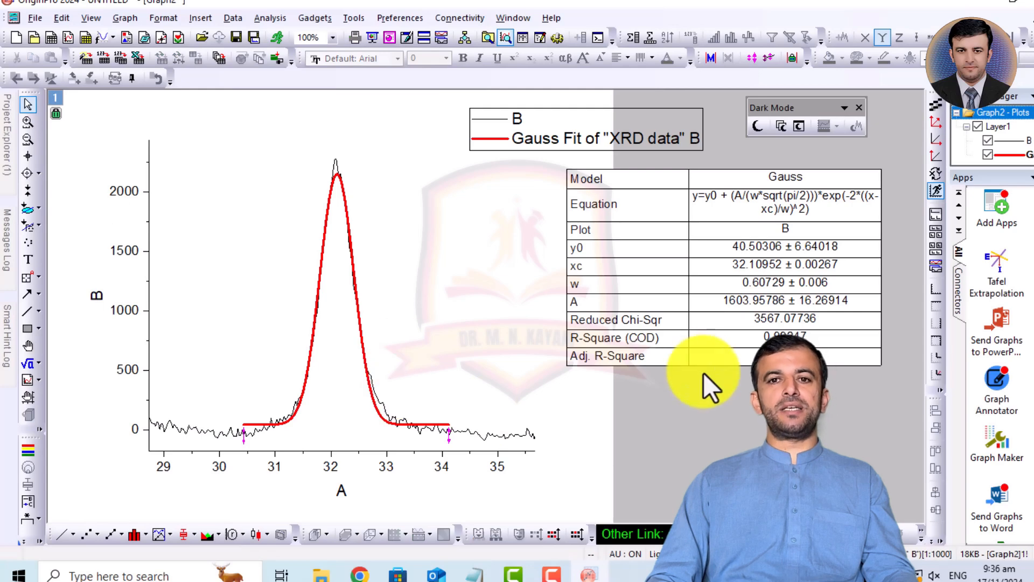
pyautogui.click(28, 123)
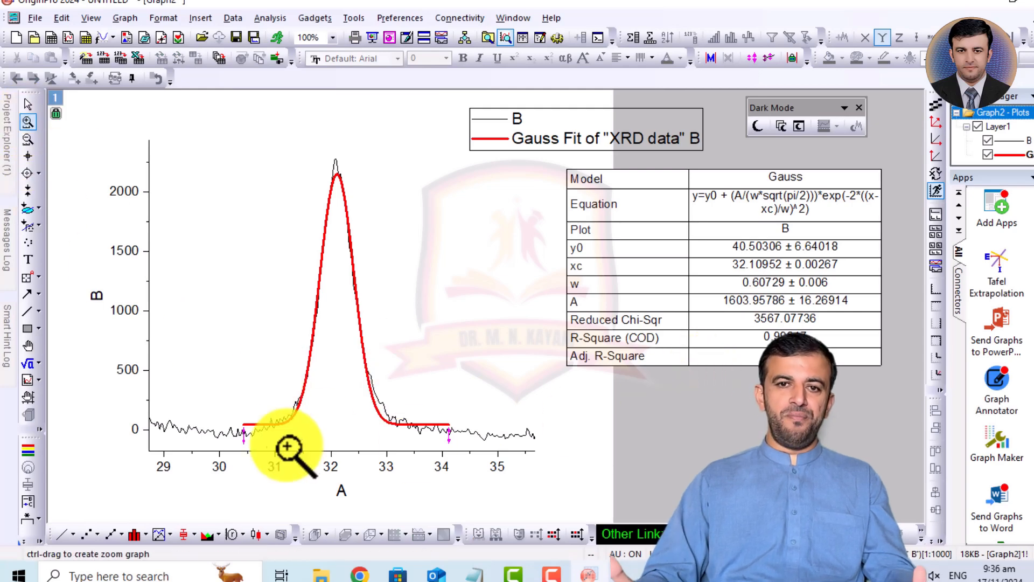
pyautogui.moveTo(241, 446); pyautogui.dragTo(462, 149)
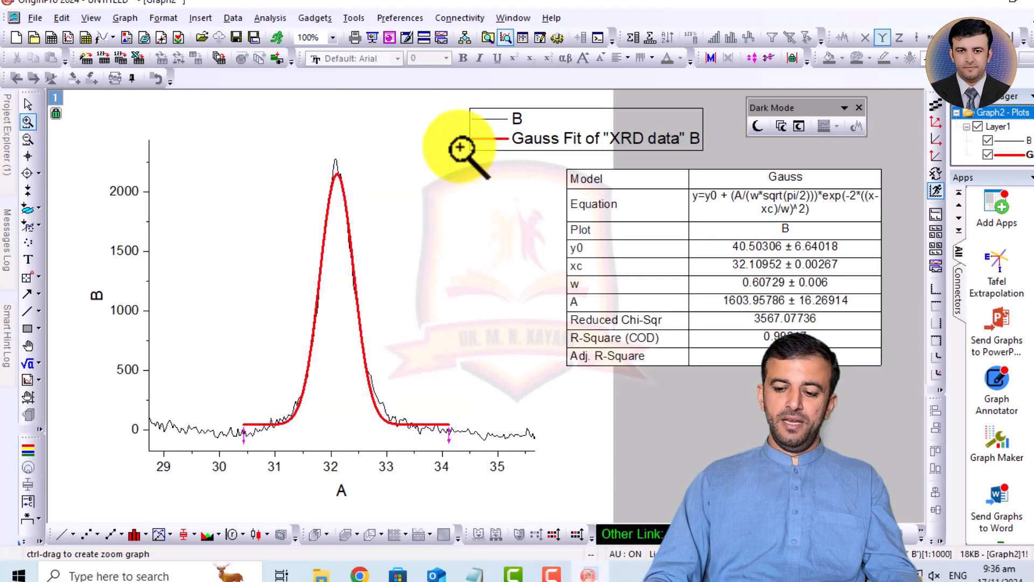
# - Move the legend inward beside the peak's top and shift the fit results table farther away from the plot
pyautogui.click(28, 104)
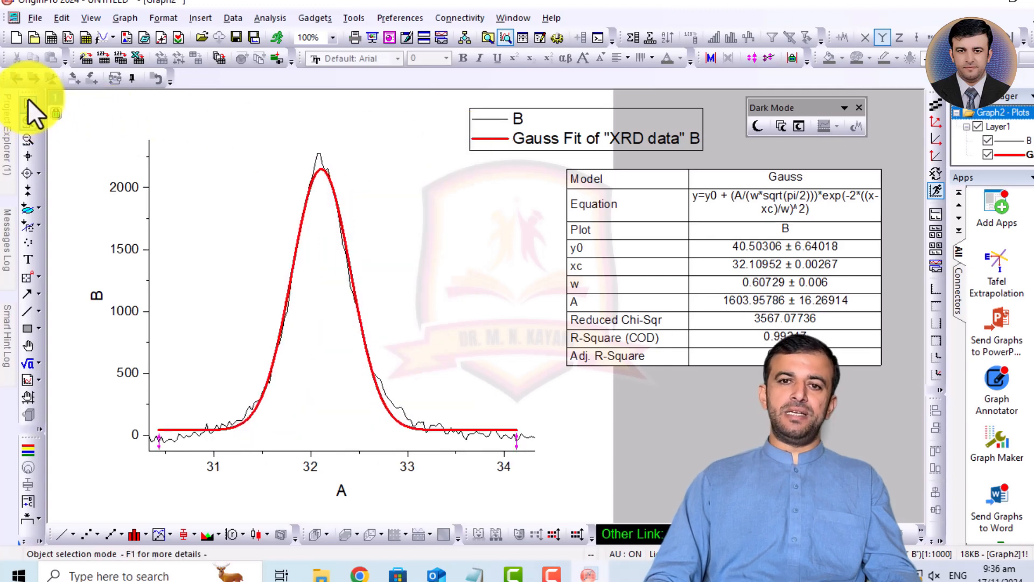
pyautogui.moveTo(596, 143); pyautogui.dragTo(482, 159)
pyautogui.click(770, 430)
pyautogui.moveTo(708, 267); pyautogui.dragTo(767, 255)
pyautogui.click(749, 403)
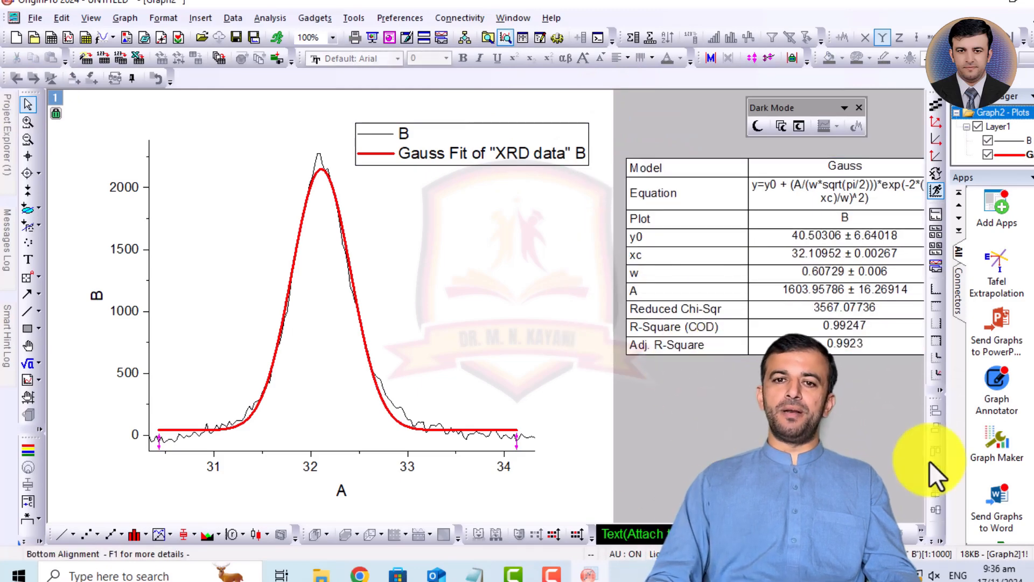